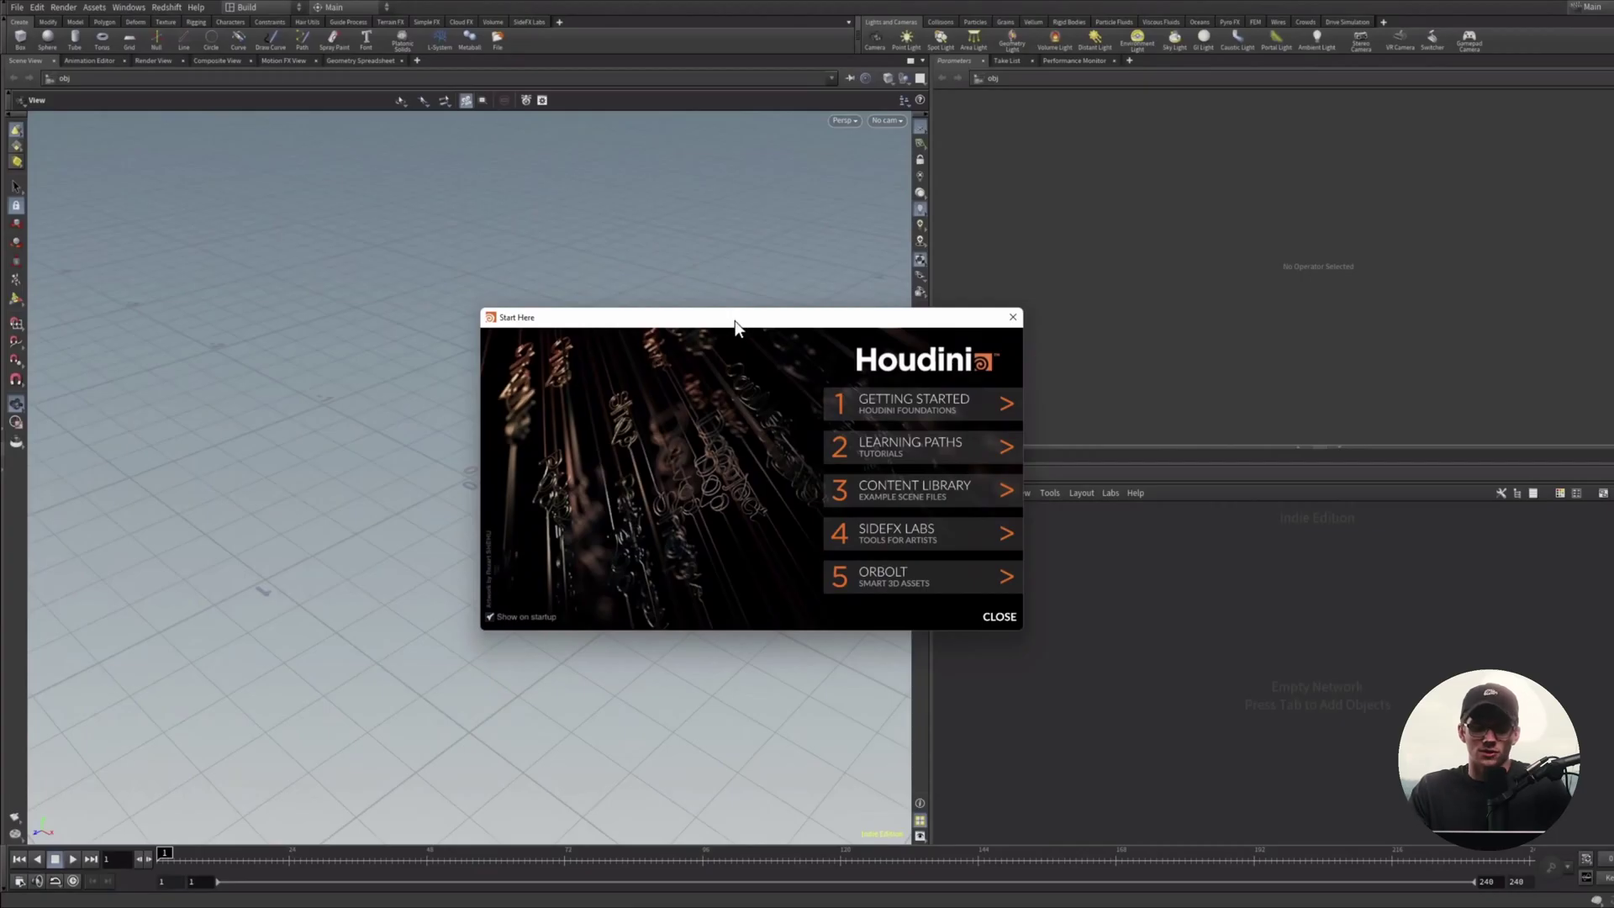
Close the Start Here welcome window.
{"action": "left_click_drag", "start_coordinate": [761, 326], "coordinate": [781, 328]}
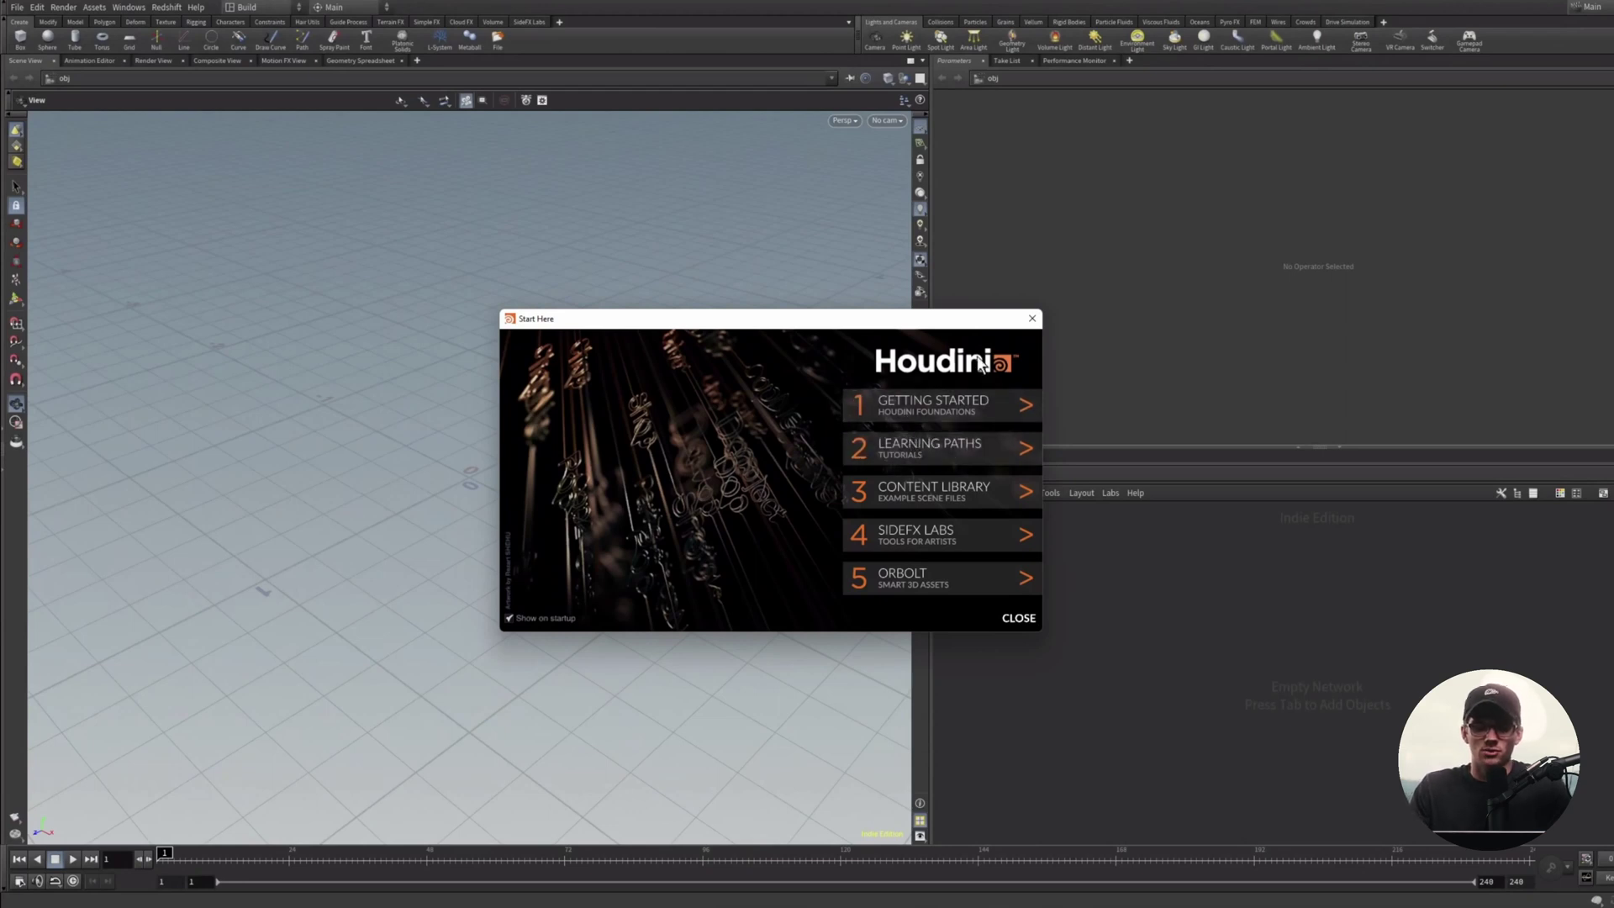
{"action": "left_click", "coordinate": [1032, 318]}
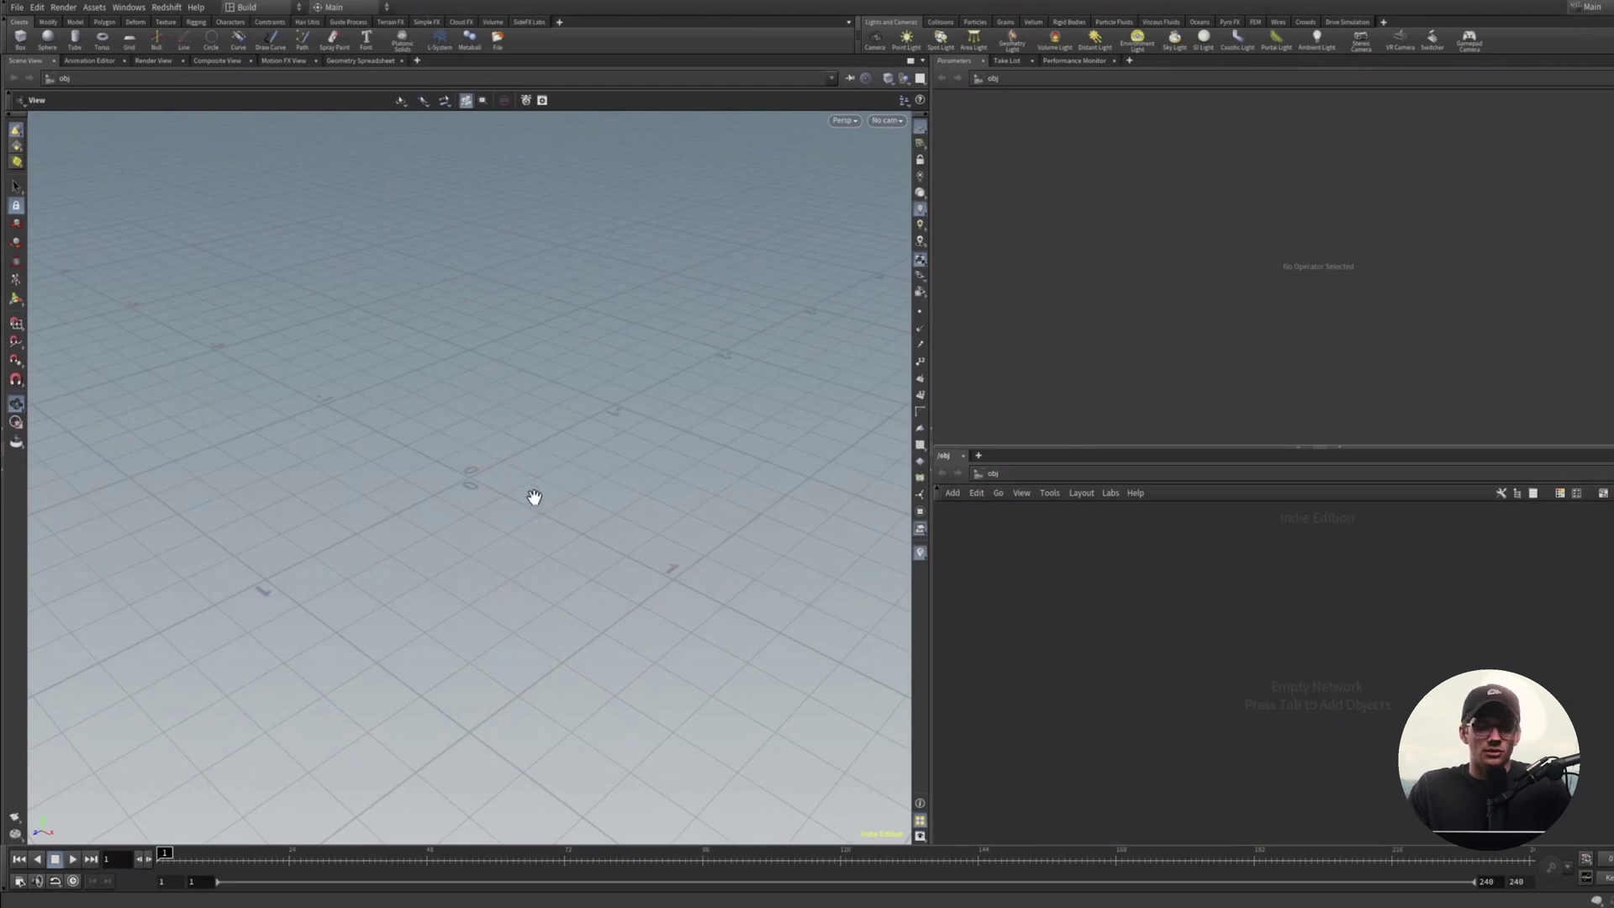
Tumble and zoom around the empty scene grid to view it from several angles, resetting the view in between.
{"action": "left_click_drag", "start_coordinate": [477, 449], "coordinate": [414, 454]}
{"action": "mouse_move", "coordinate": [482, 469]}
{"action": "right_mouse_down"}
{"action": "mouse_move", "coordinate": [490, 623]}
{"action": "mouse_move", "coordinate": [515, 401]}
{"action": "mouse_move", "coordinate": [497, 508]}
{"action": "mouse_move", "coordinate": [487, 486]}
{"action": "right_mouse_up"}
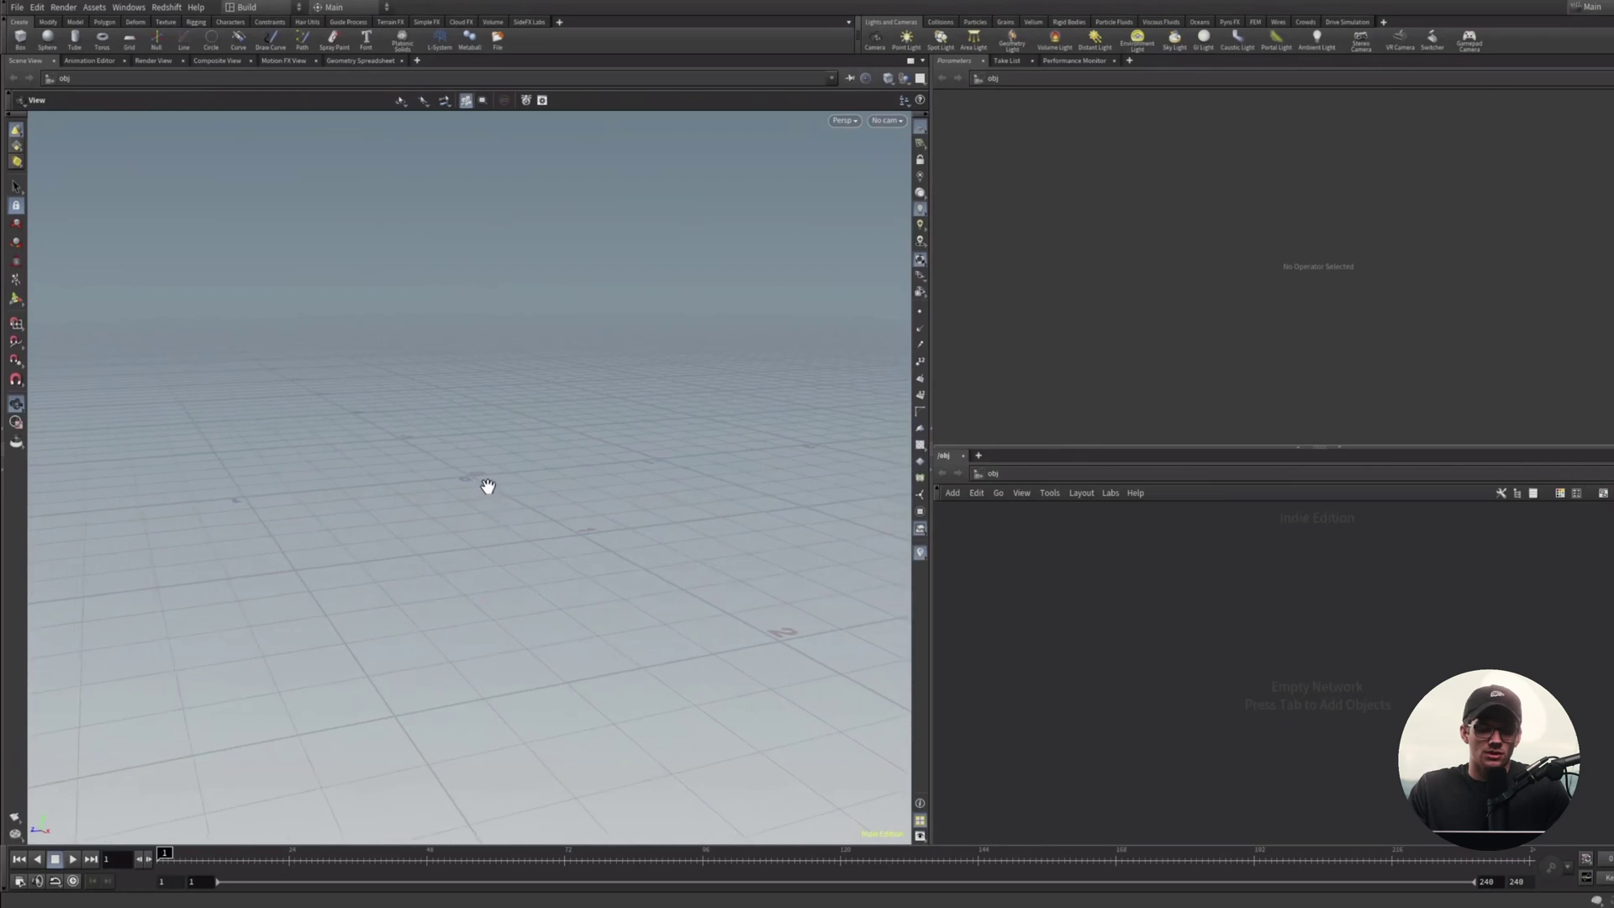
{"action": "mouse_move", "coordinate": [461, 478]}
{"action": "left_mouse_down"}
{"action": "mouse_move", "coordinate": [619, 530]}
{"action": "mouse_move", "coordinate": [479, 454]}
{"action": "mouse_move", "coordinate": [358, 487]}
{"action": "mouse_move", "coordinate": [454, 558]}
{"action": "mouse_move", "coordinate": [505, 454]}
{"action": "mouse_move", "coordinate": [533, 515]}
{"action": "mouse_move", "coordinate": [753, 588]}
{"action": "mouse_move", "coordinate": [570, 692]}
{"action": "mouse_move", "coordinate": [391, 519]}
{"action": "mouse_move", "coordinate": [479, 501]}
{"action": "mouse_move", "coordinate": [533, 227]}
{"action": "mouse_move", "coordinate": [516, 583]}
{"action": "mouse_move", "coordinate": [476, 497]}
{"action": "left_mouse_up"}
{"action": "key", "text": "g"}
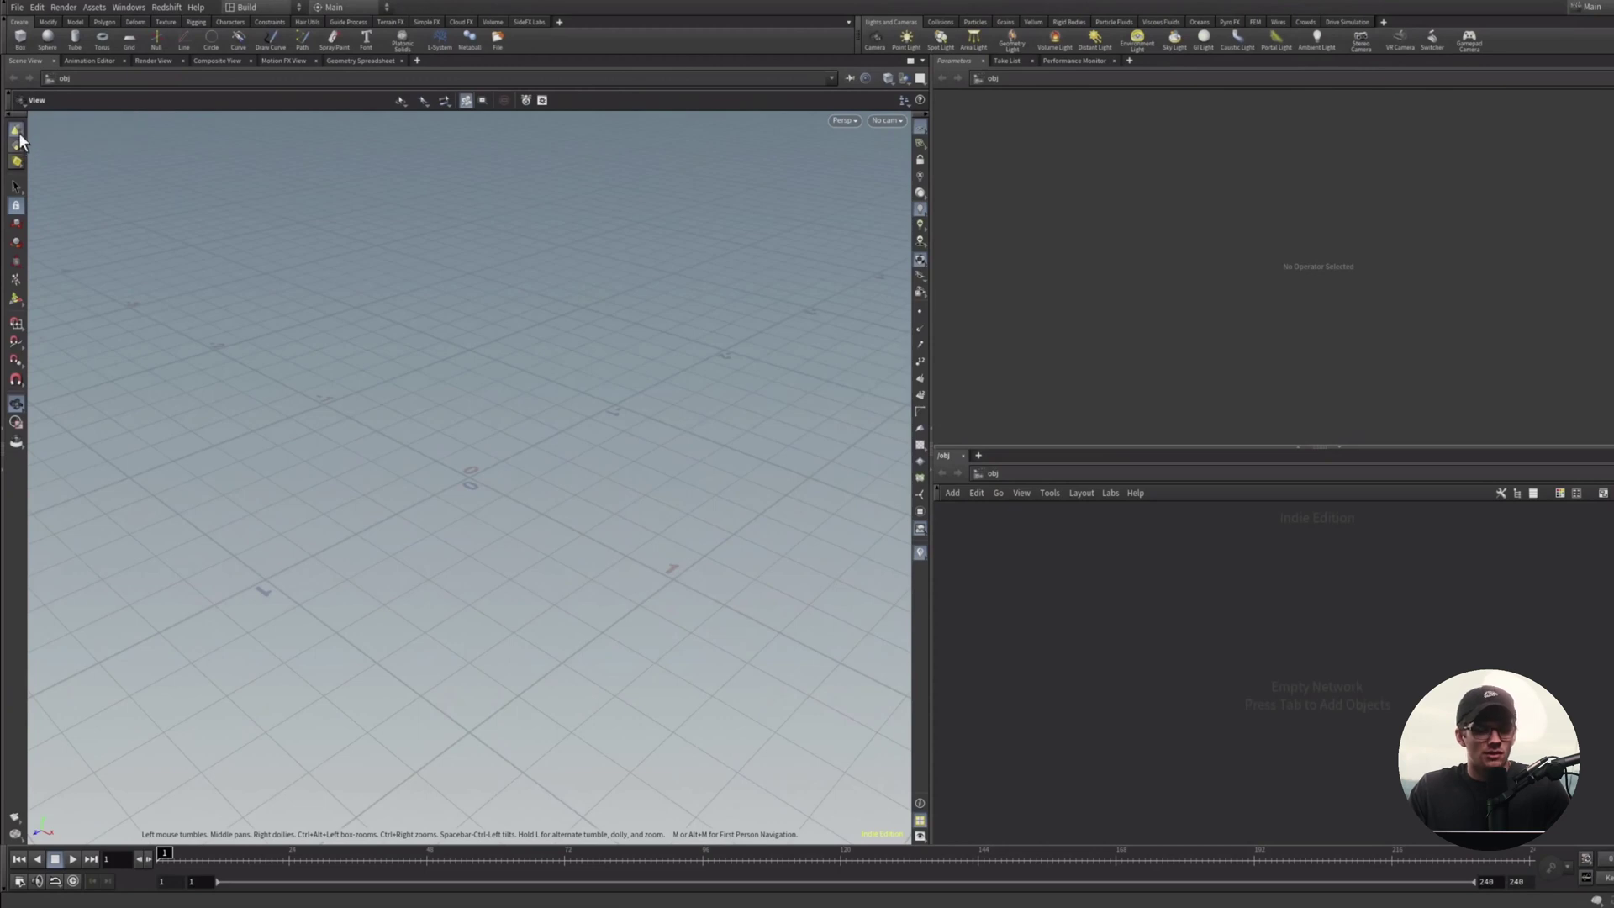
{"action": "left_click", "coordinate": [18, 404]}
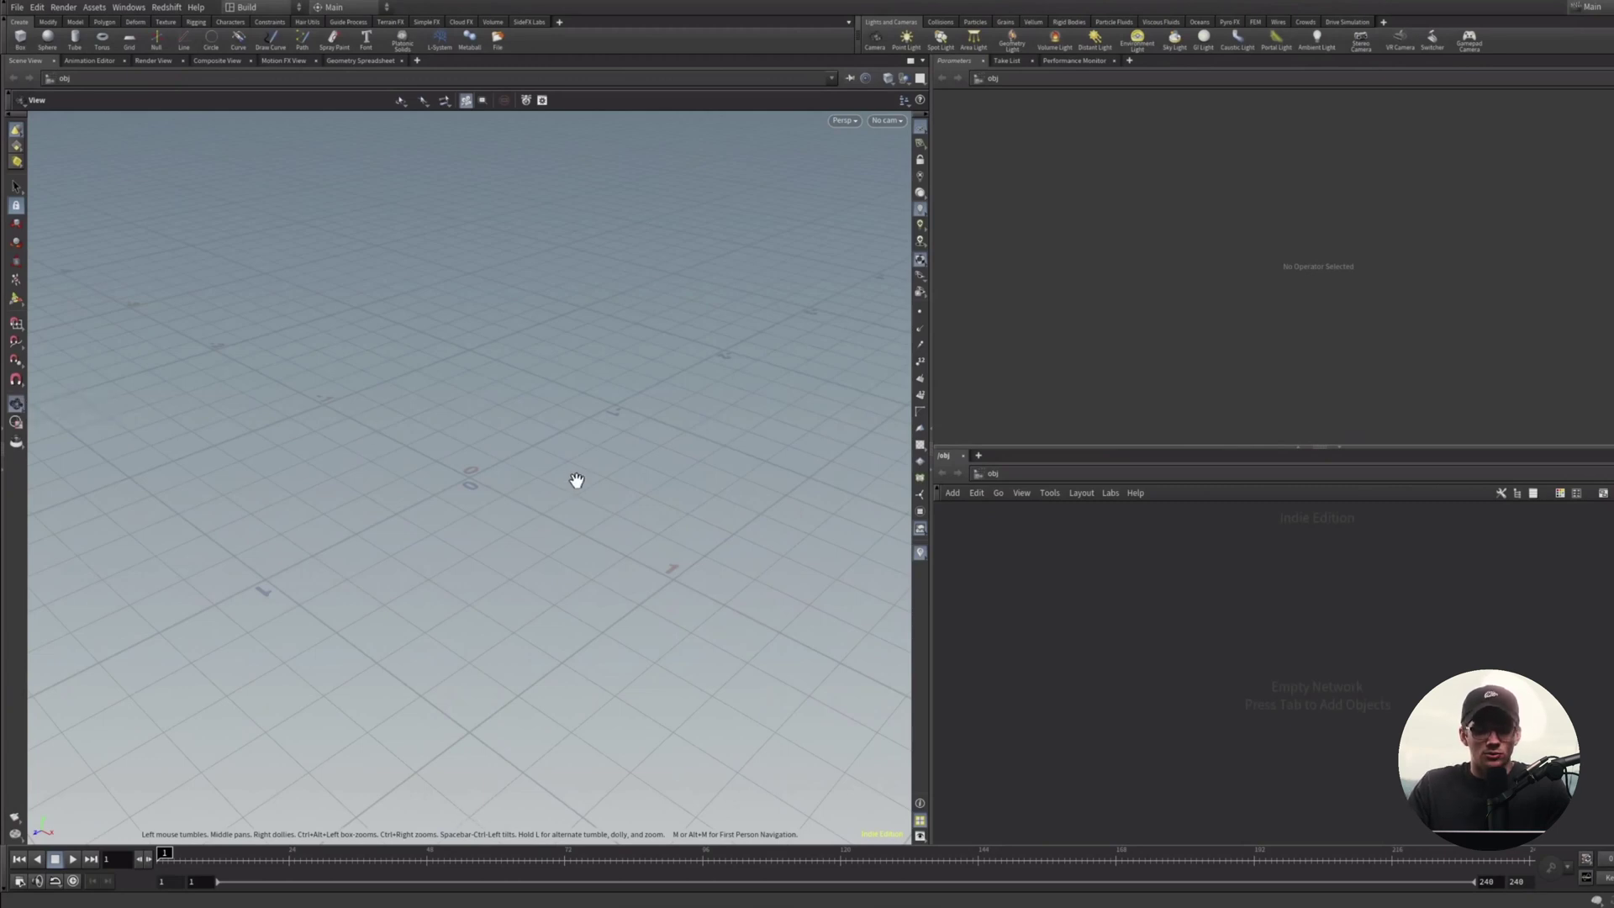
{"action": "left_click_drag", "start_coordinate": [581, 462], "coordinate": [475, 479]}
{"action": "right_click_drag", "start_coordinate": [475, 480], "coordinate": [530, 471]}
{"action": "left_click_drag", "start_coordinate": [609, 511], "coordinate": [584, 547]}
{"action": "mouse_move", "coordinate": [475, 493]}
{"action": "right_mouse_down"}
{"action": "mouse_move", "coordinate": [444, 208]}
{"action": "mouse_move", "coordinate": [484, 505]}
{"action": "right_mouse_up"}
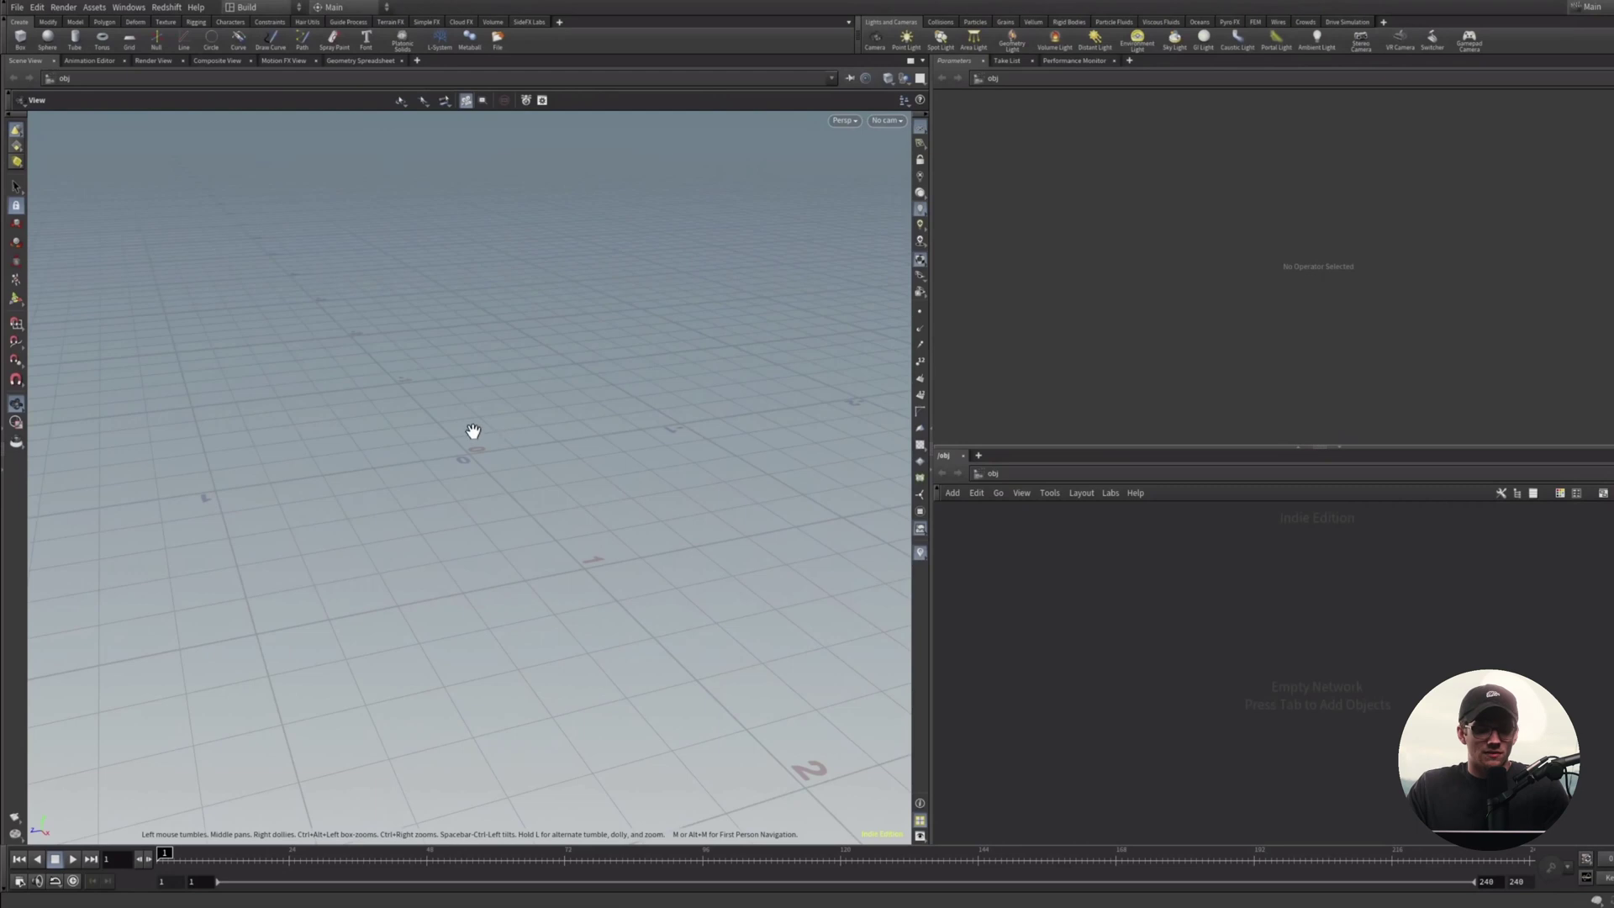
Cycle through the Move, Rotate and Scale transform tools and return to the View tool.
{"action": "key", "text": "r"}
{"action": "key", "text": "e"}
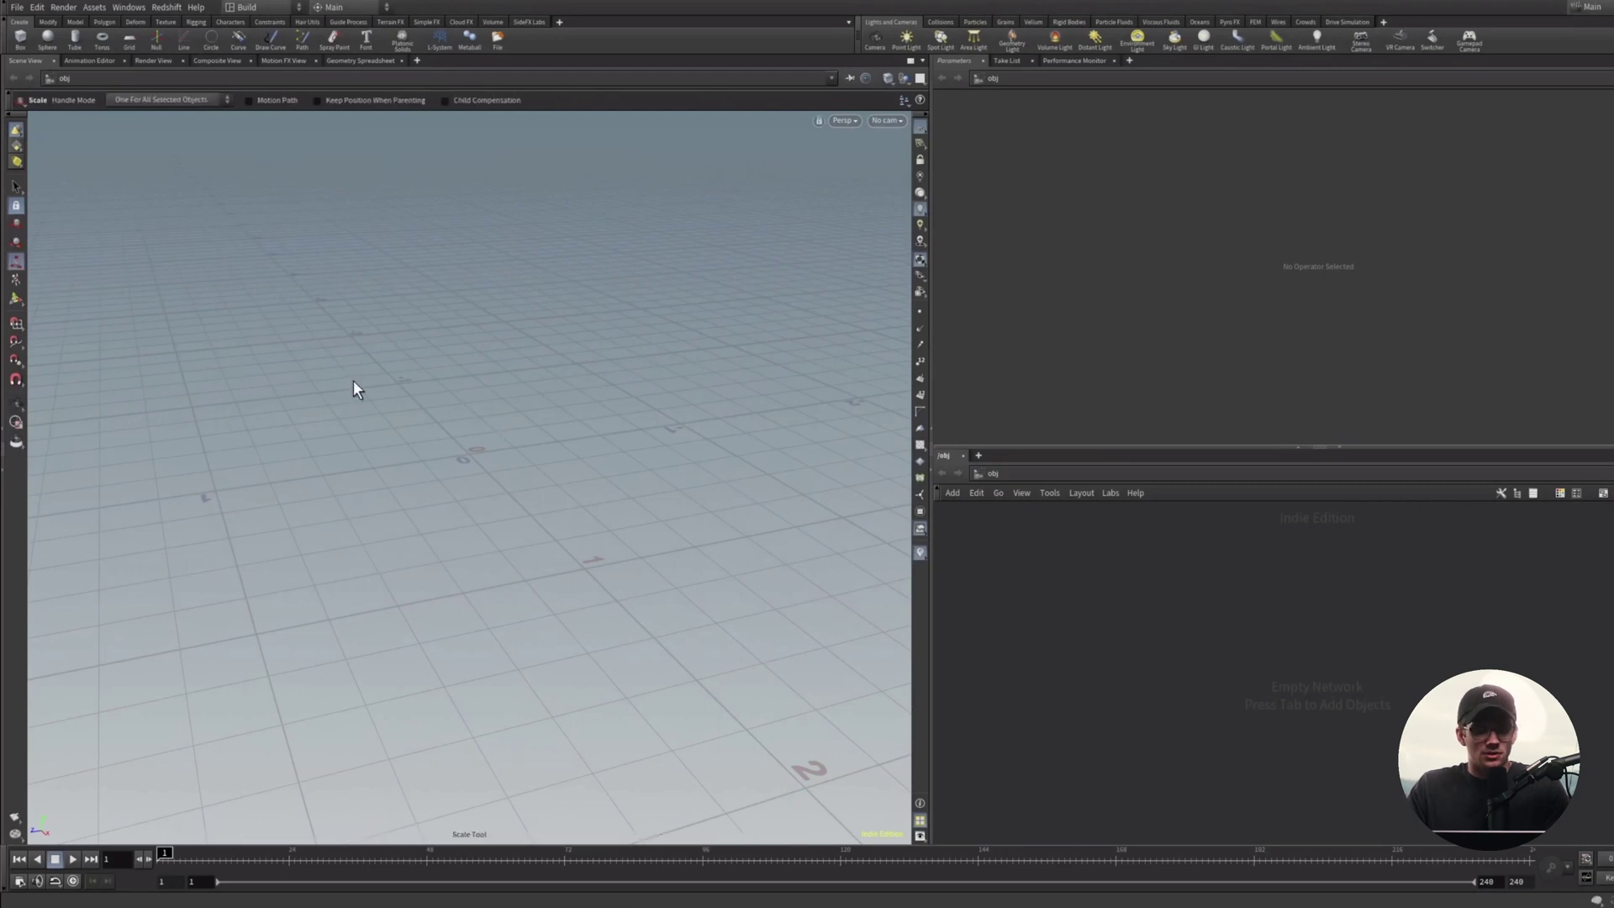
{"action": "key", "text": "t"}
{"action": "key", "text": "r"}
{"action": "key", "text": "e"}
{"action": "key", "text": "t"}
{"action": "key", "text": "r"}
{"action": "key", "text": "e"}
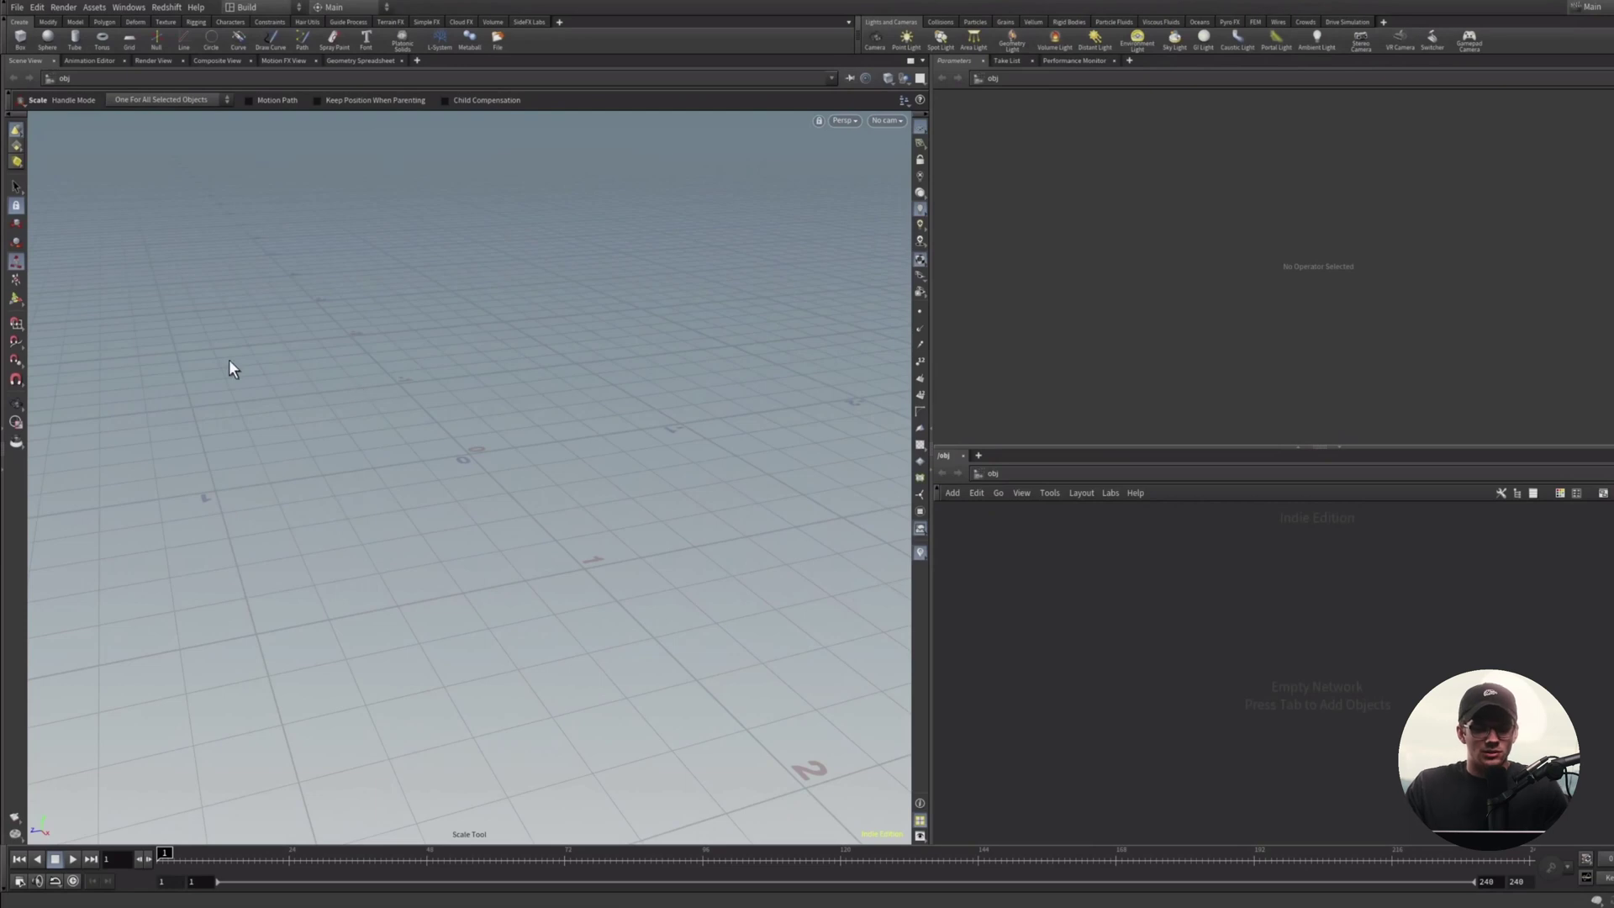
{"action": "key", "text": "Escape"}
{"action": "left_click_drag", "start_coordinate": [122, 338], "coordinate": [58, 244]}
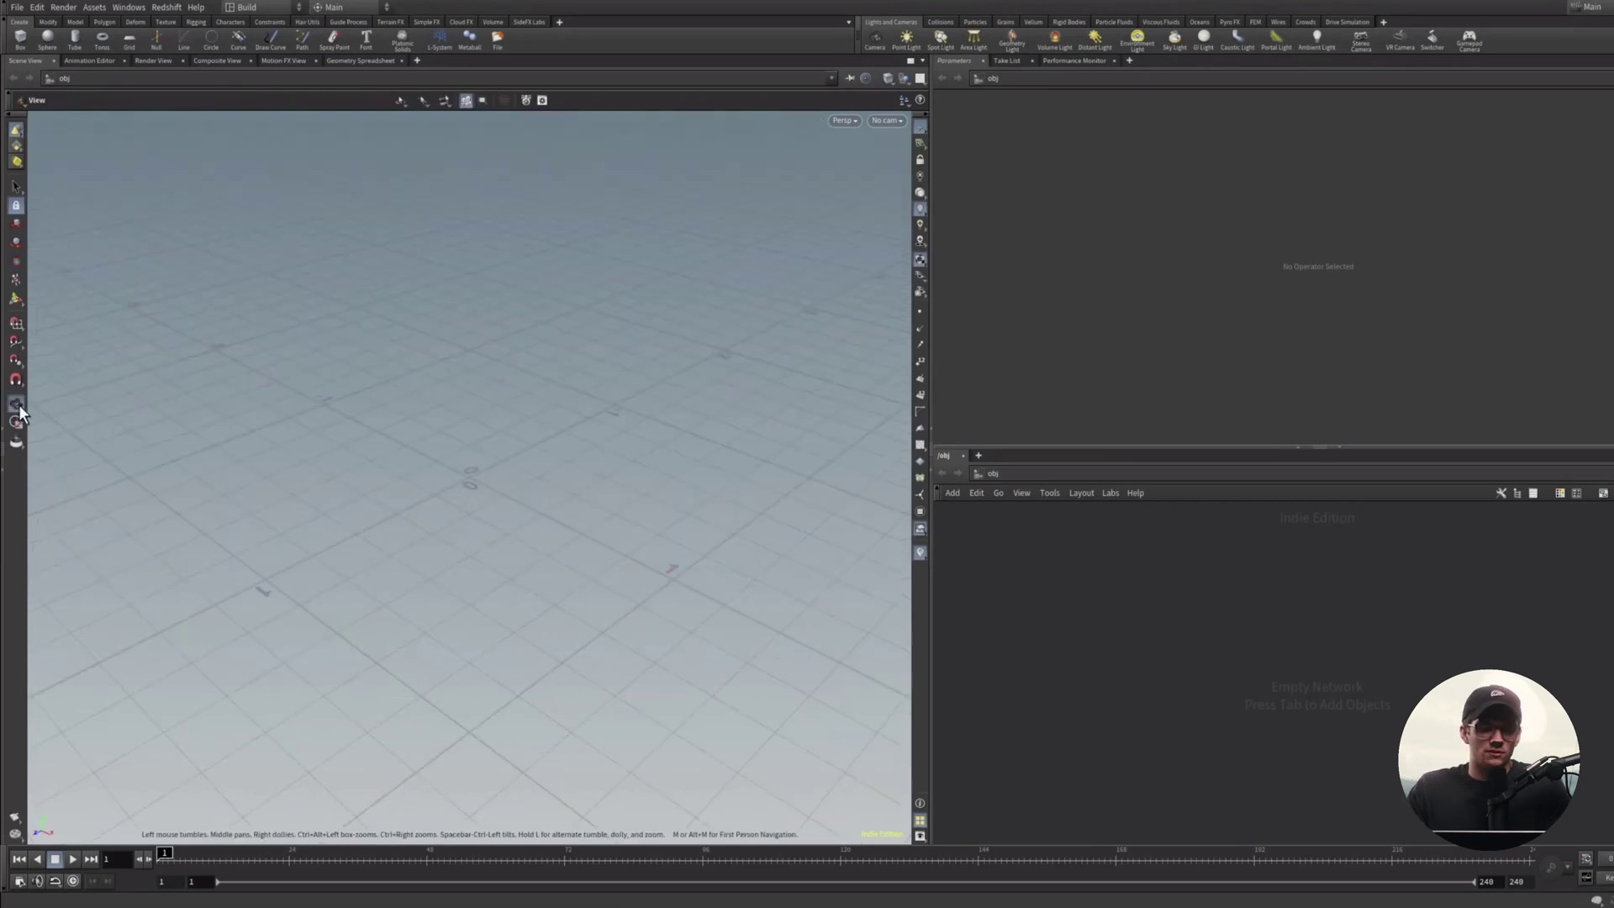
Activate the Show Handle tool and add a box geometry object to the object network.
{"action": "left_click", "coordinate": [15, 300]}
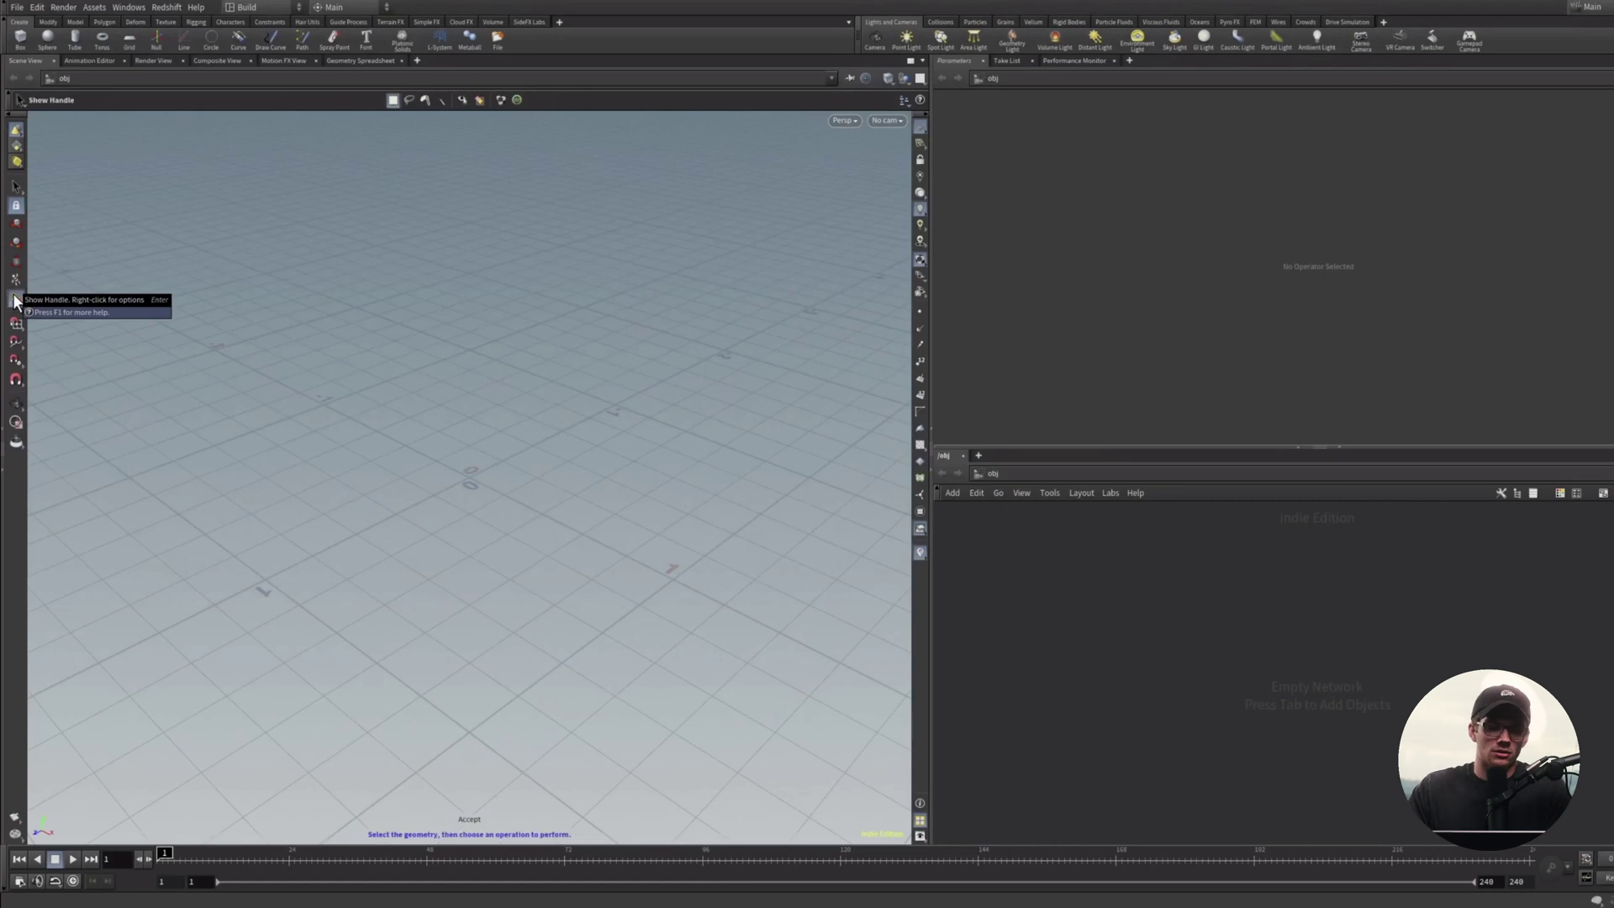
{"action": "key", "text": "Tab"}
{"action": "left_click", "coordinate": [1283, 649]}
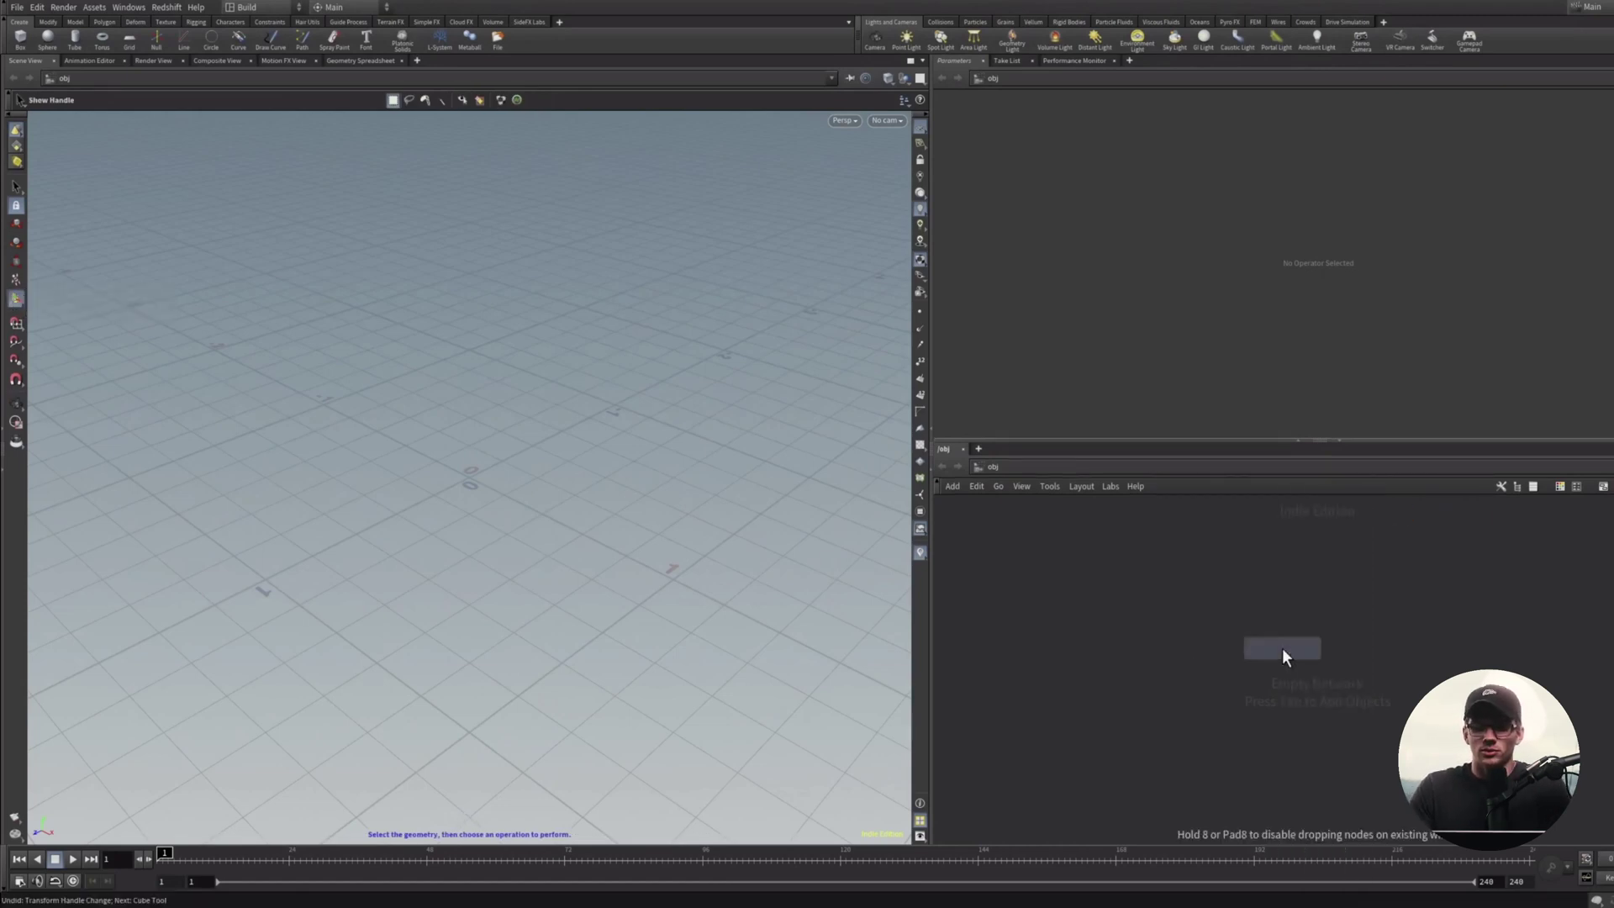
{"action": "left_click", "coordinate": [1280, 644]}
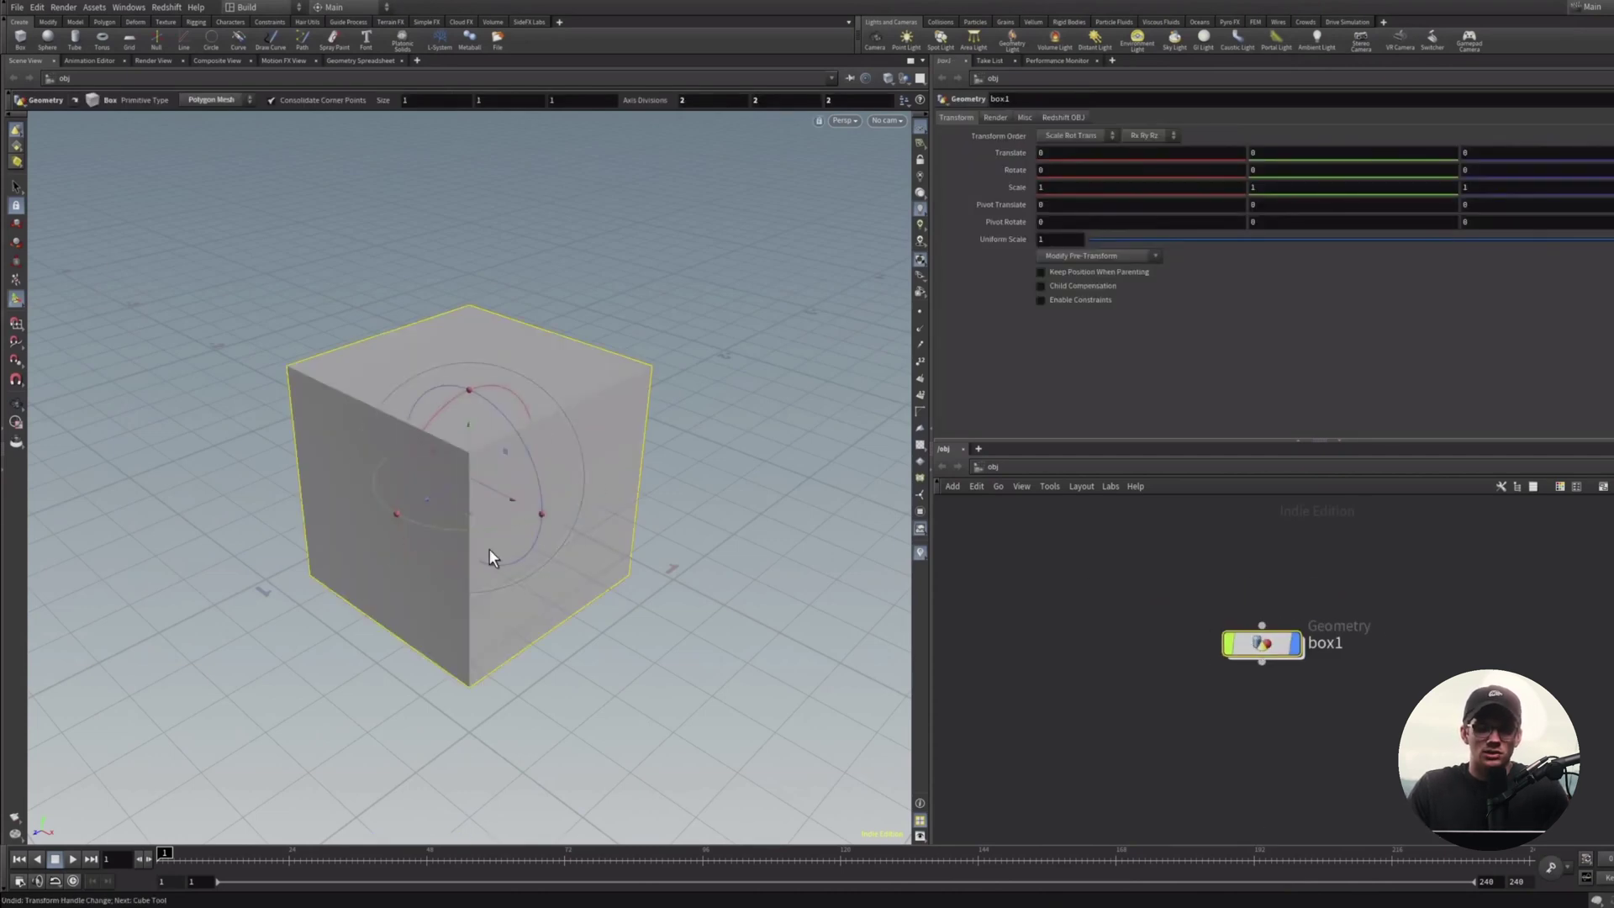
Try moving the box along X and rotating it about 44 degrees around X with its handle, undoing the changes.
{"action": "left_click_drag", "start_coordinate": [491, 487], "coordinate": [543, 511]}
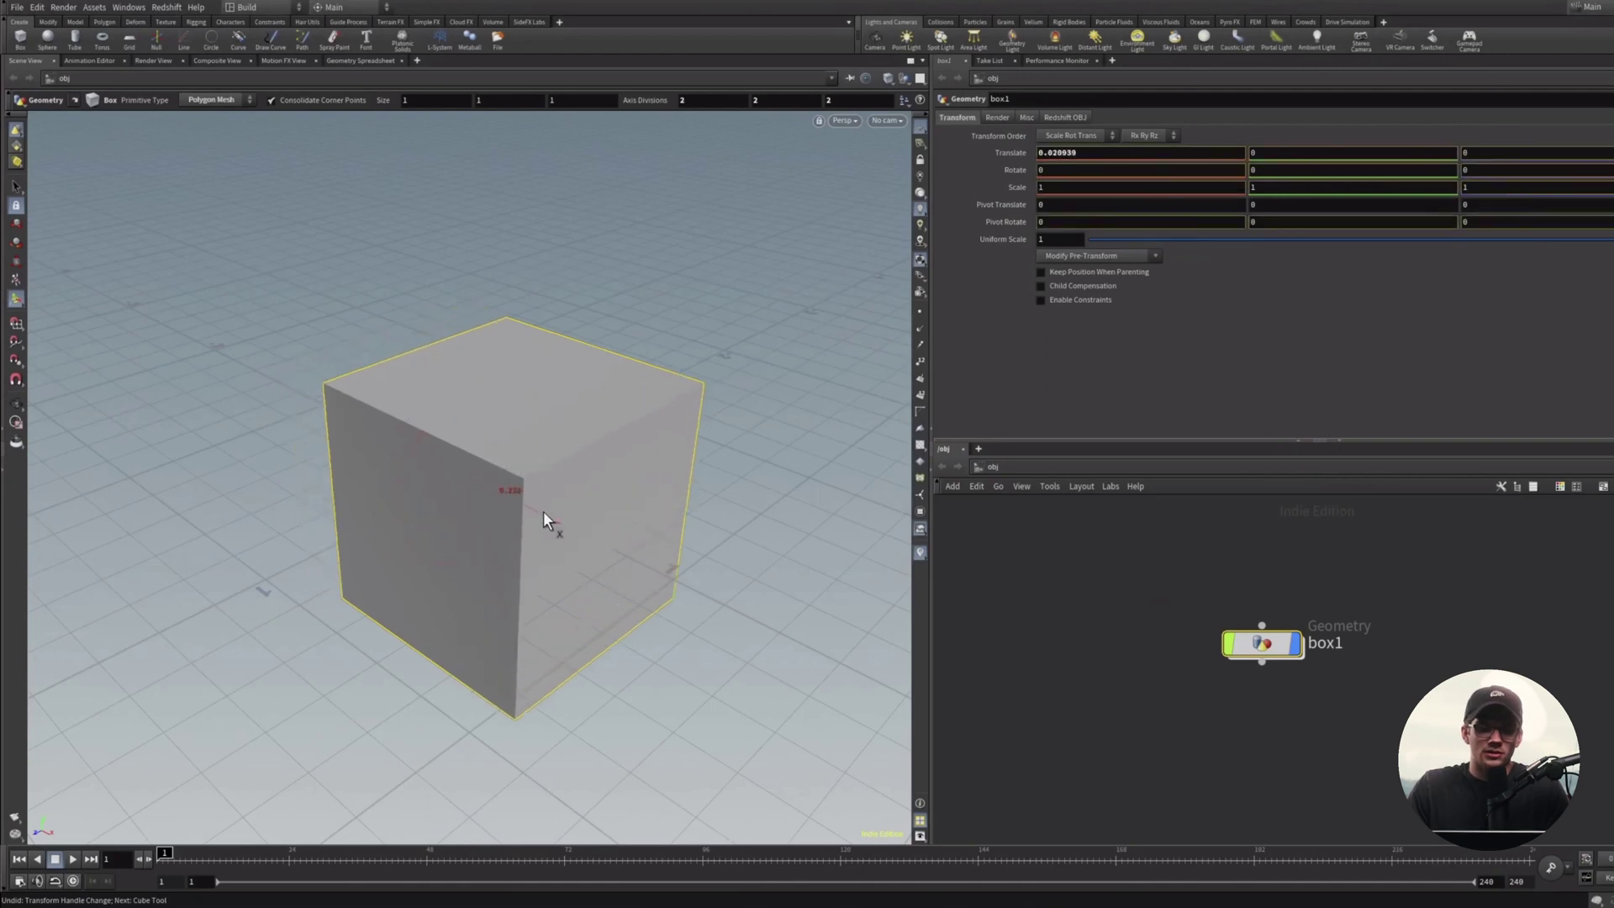
{"action": "key", "text": "ctrl+z"}
{"action": "left_click_drag", "start_coordinate": [419, 416], "coordinate": [476, 481]}
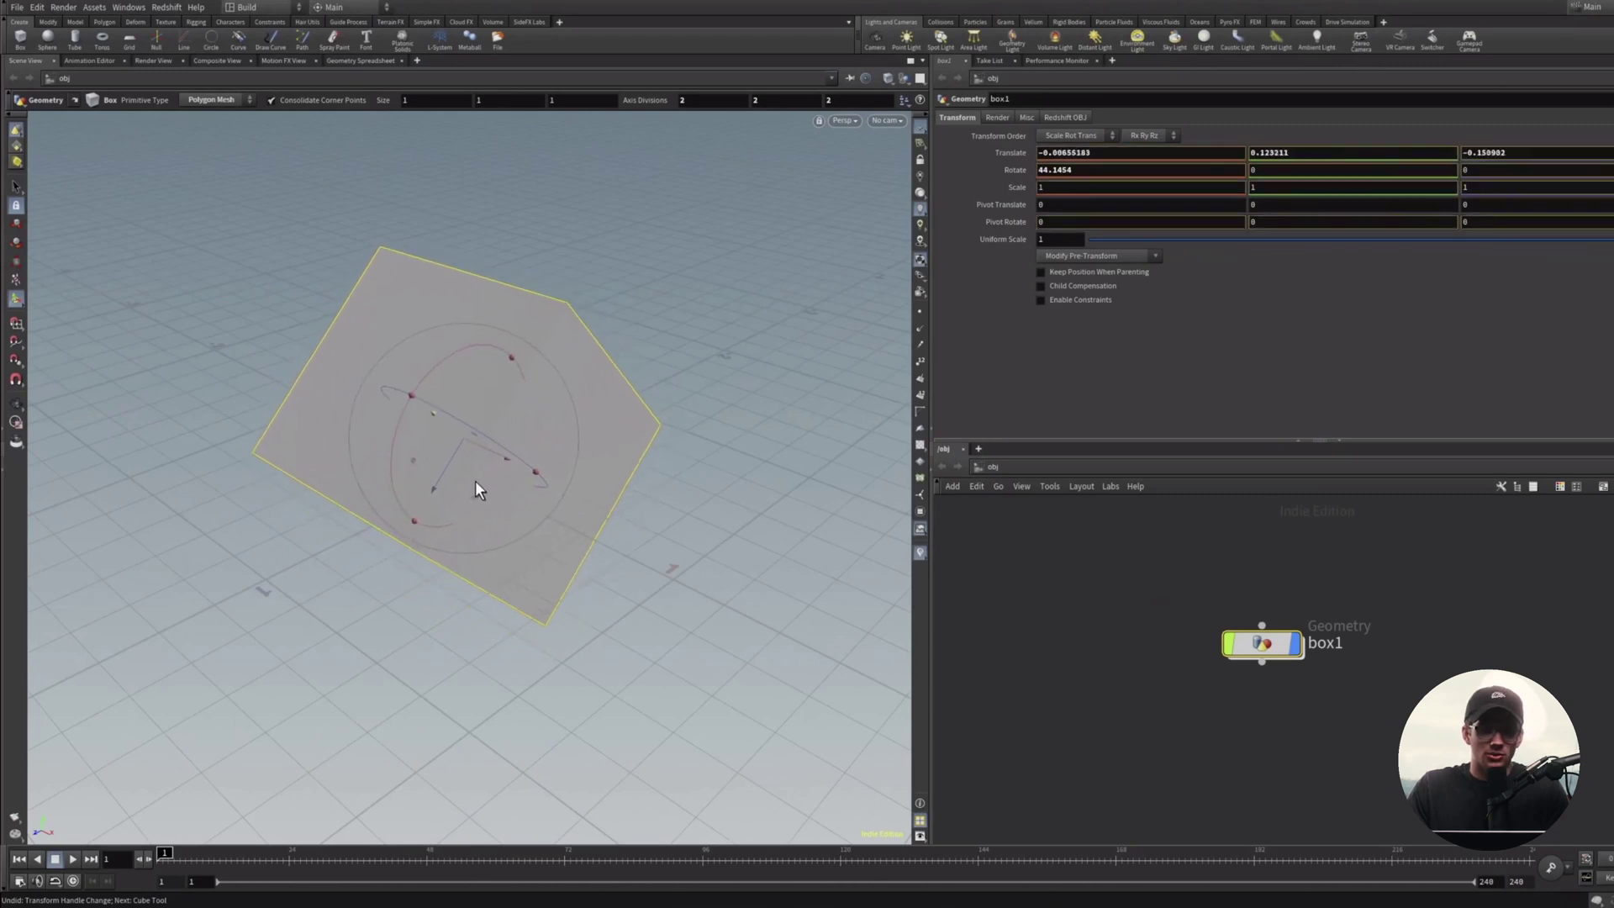
{"action": "key", "text": "ctrl+z"}
{"action": "key", "text": "ctrl+z"}
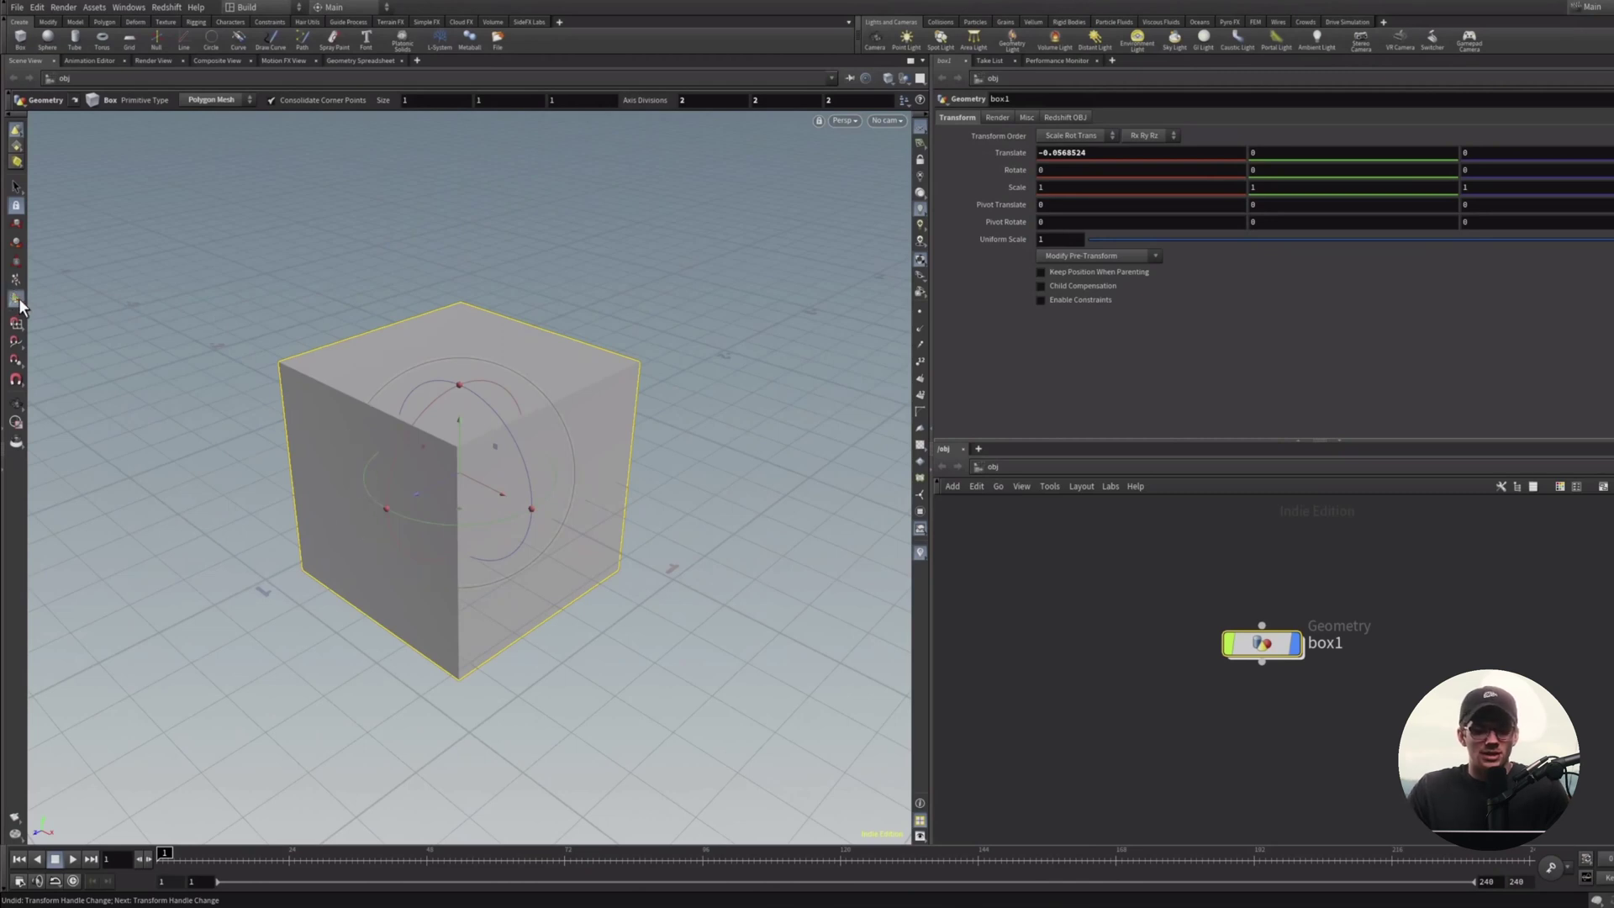
Rotate the box about 72 degrees around its Z axis using the transform handle.
{"action": "key", "text": "Escape"}
{"action": "left_click_drag", "start_coordinate": [454, 454], "coordinate": [526, 428]}
{"action": "right_click_drag", "start_coordinate": [526, 428], "coordinate": [547, 385]}
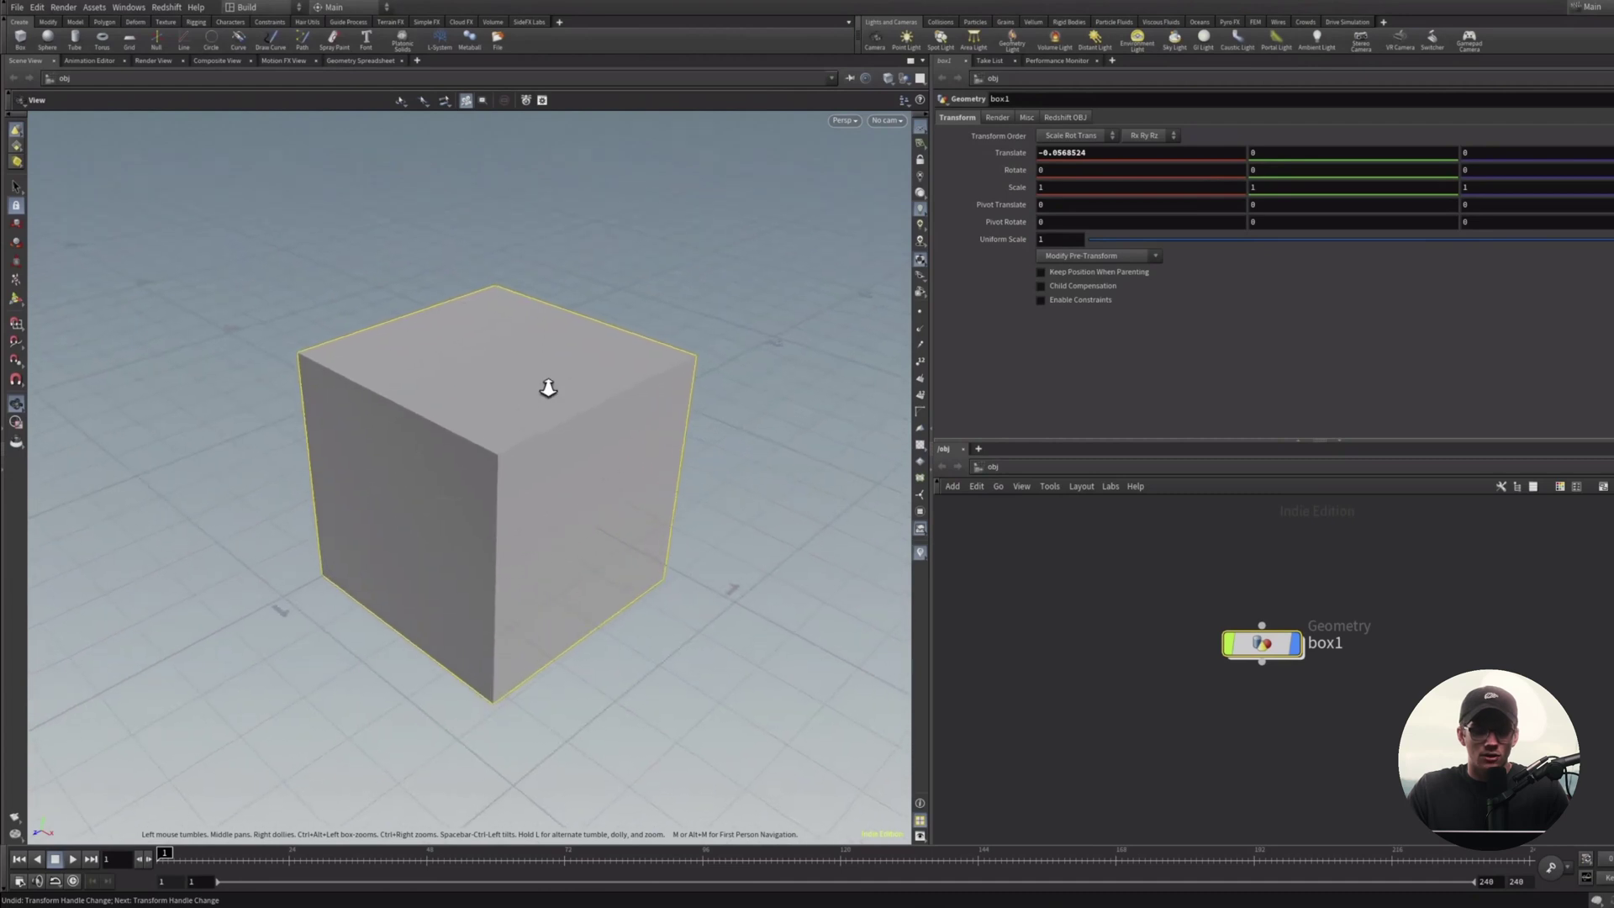
{"action": "key", "text": "r"}
{"action": "left_click_drag", "start_coordinate": [537, 420], "coordinate": [444, 395]}
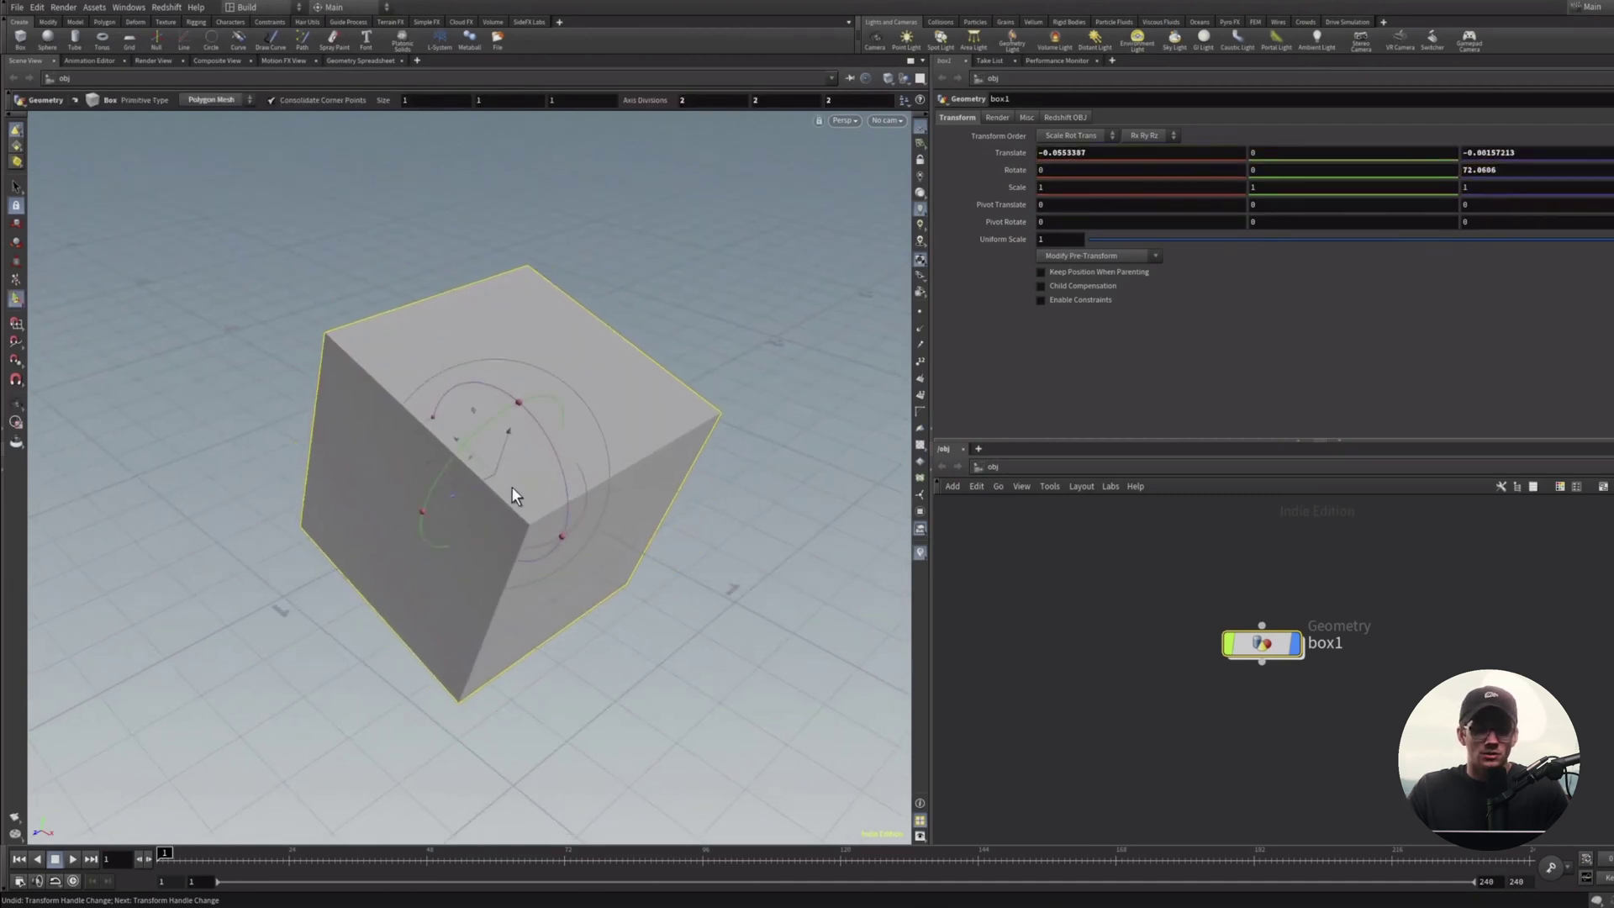
Start a new empty scene, discarding the rotated box.
{"action": "key", "text": "Escape"}
{"action": "left_click_drag", "start_coordinate": [414, 546], "coordinate": [476, 451]}
{"action": "key", "text": "r"}
{"action": "key", "text": "ctrl+n"}
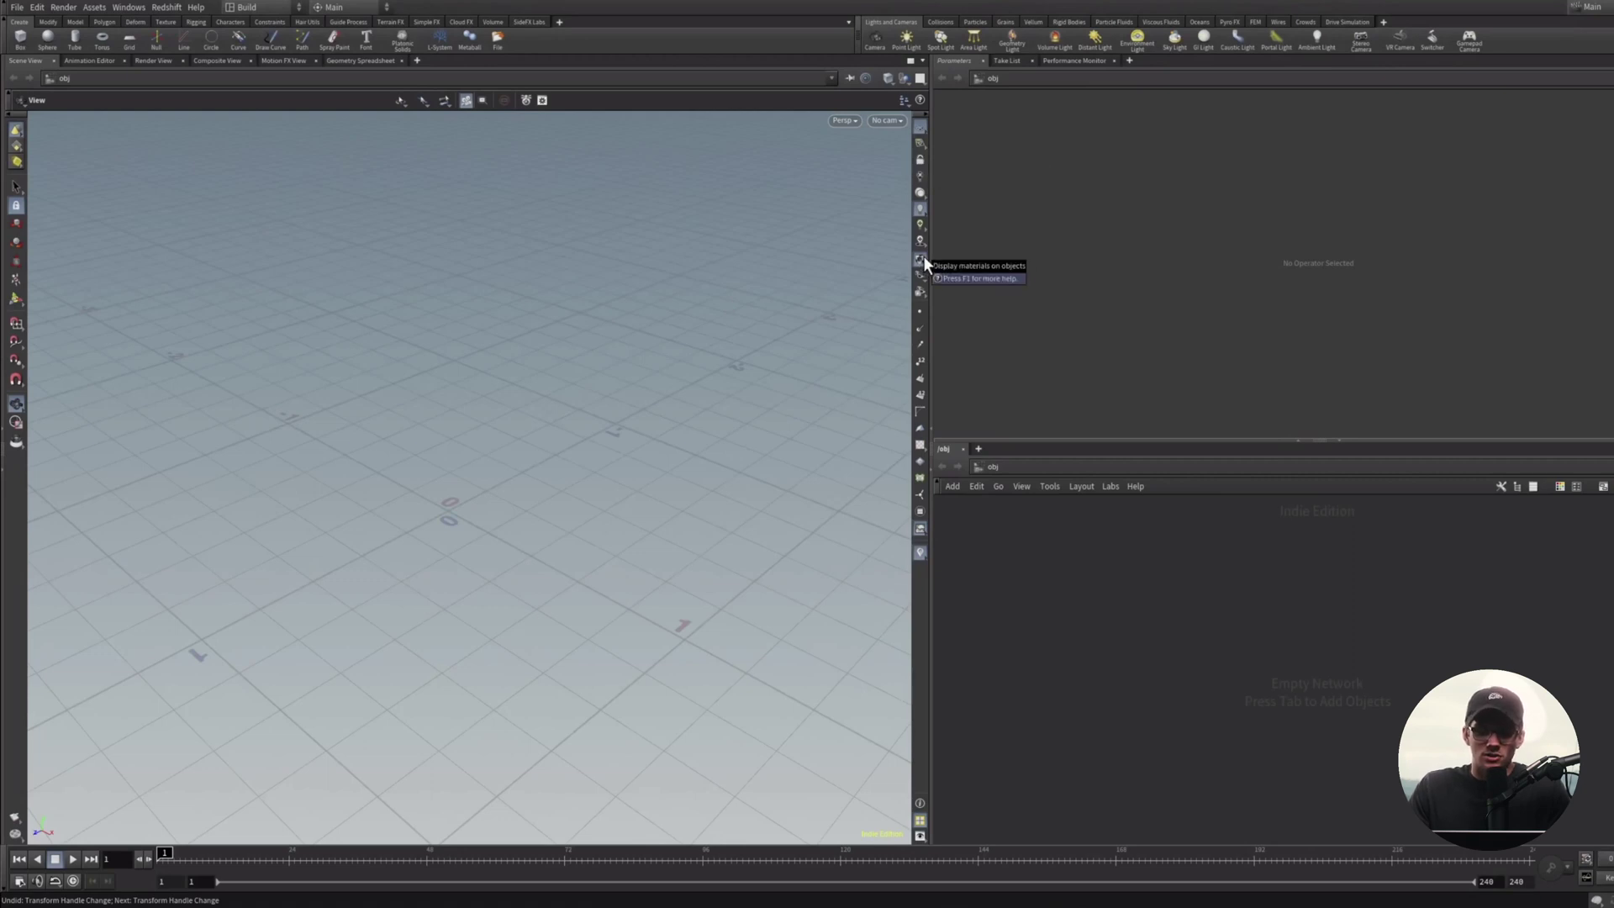
View the other network contexts offered in the network editor's path and stay in obj.
{"action": "left_click", "coordinate": [920, 554]}
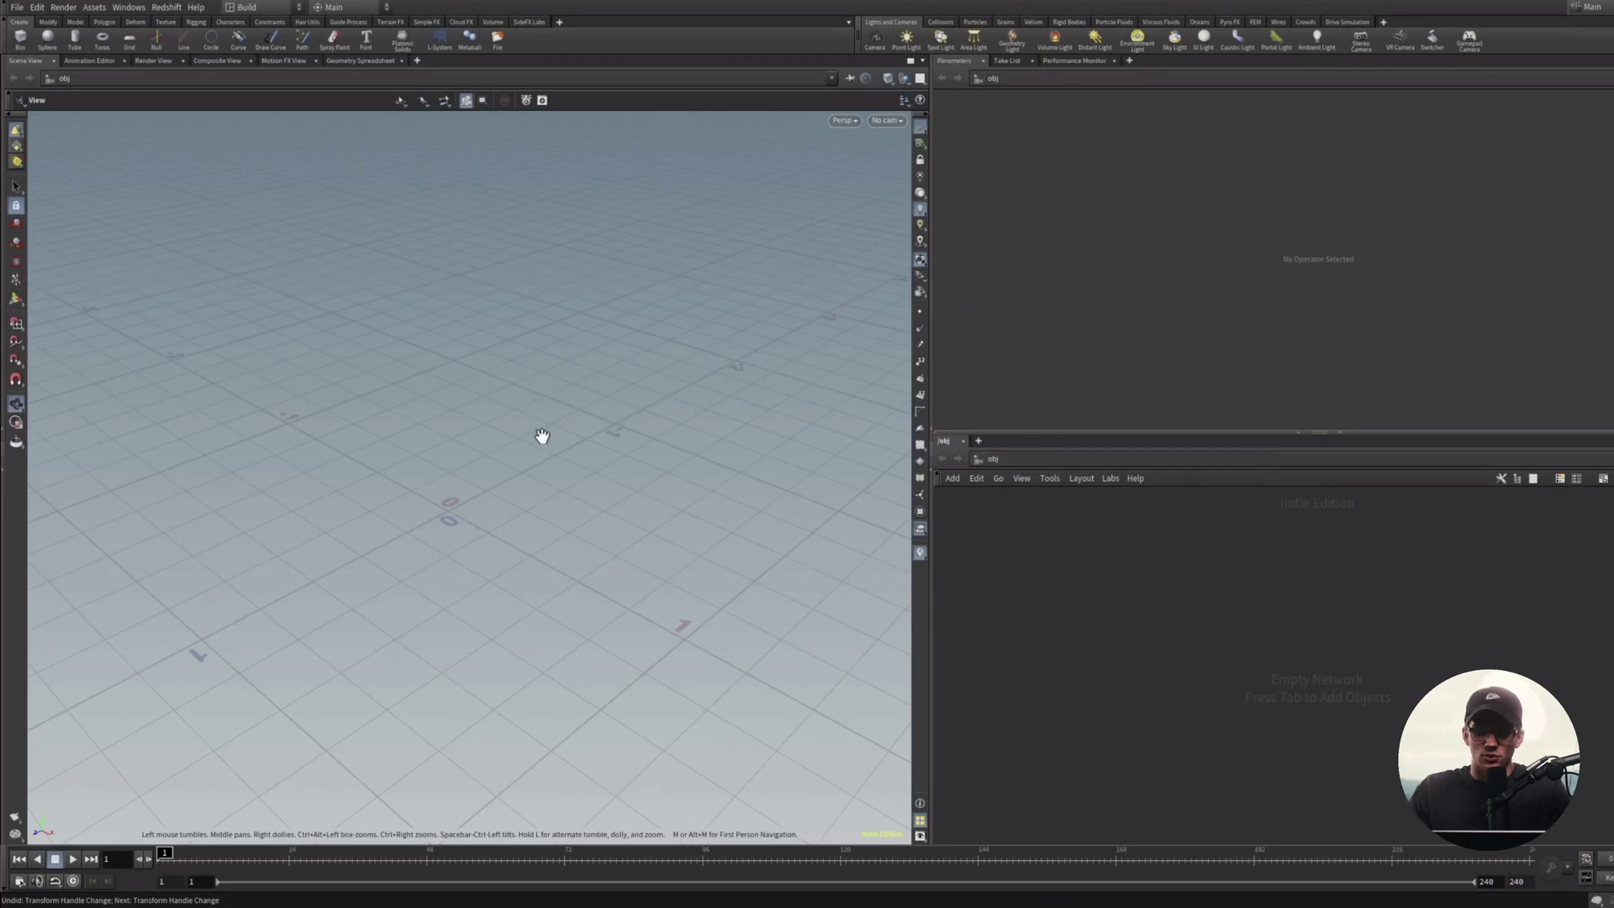
{"action": "mouse_move", "coordinate": [1135, 573]}
{"action": "left_mouse_down"}
{"action": "mouse_move", "coordinate": [1264, 629]}
{"action": "mouse_move", "coordinate": [1441, 746]}
{"action": "mouse_move", "coordinate": [1534, 758]}
{"action": "mouse_move", "coordinate": [1124, 577]}
{"action": "left_mouse_up"}
{"action": "left_click", "coordinate": [992, 460]}
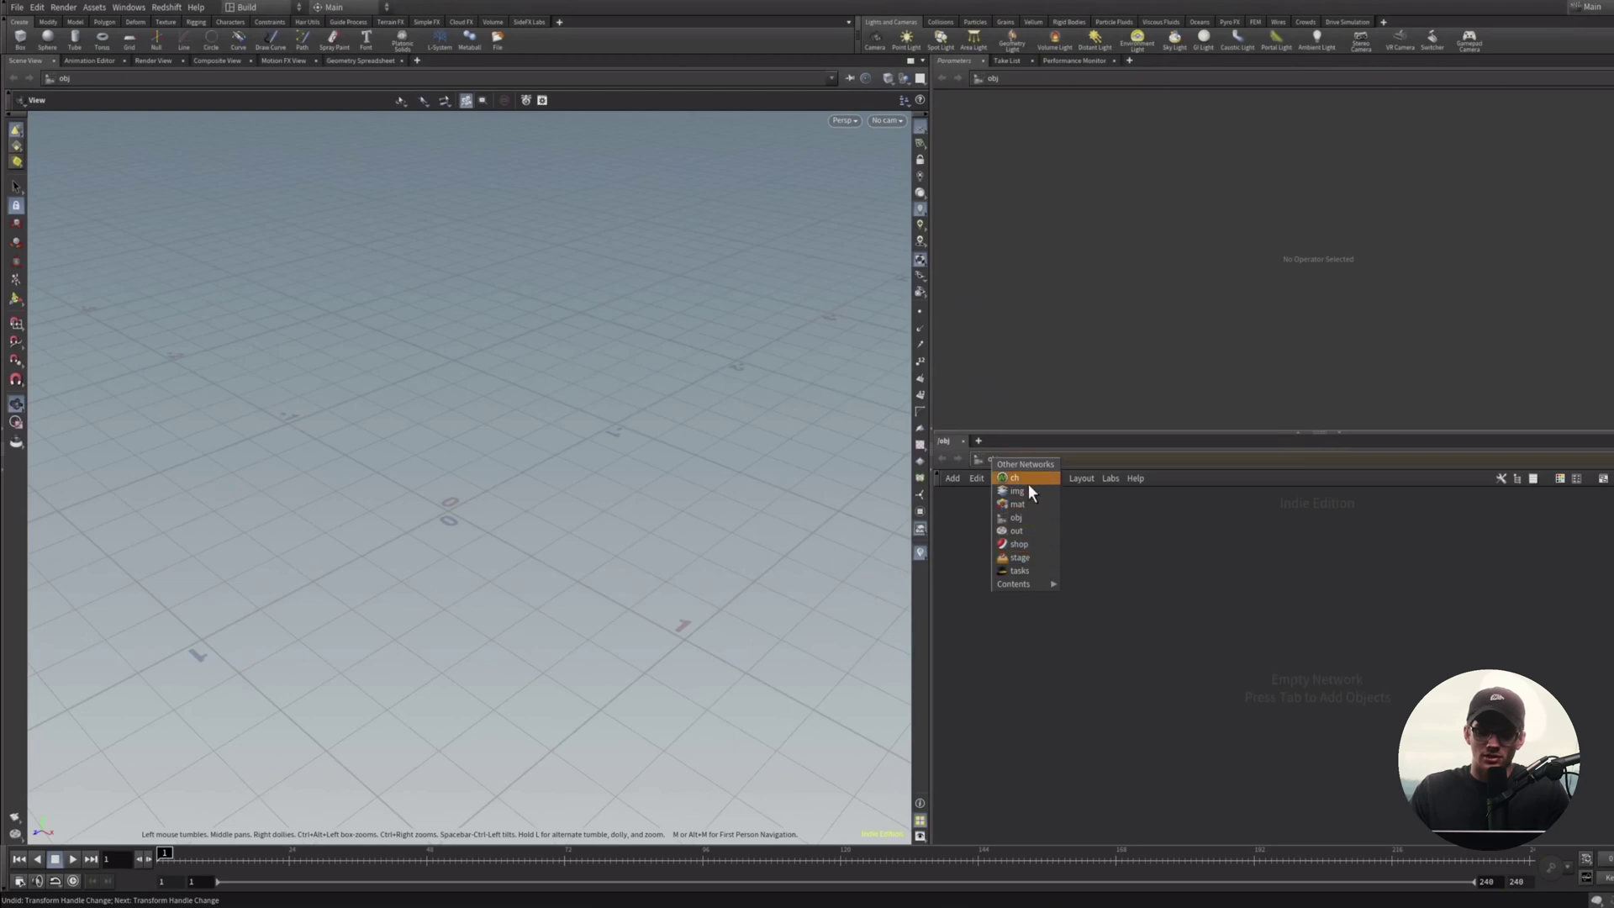
{"action": "left_click", "coordinate": [1199, 547]}
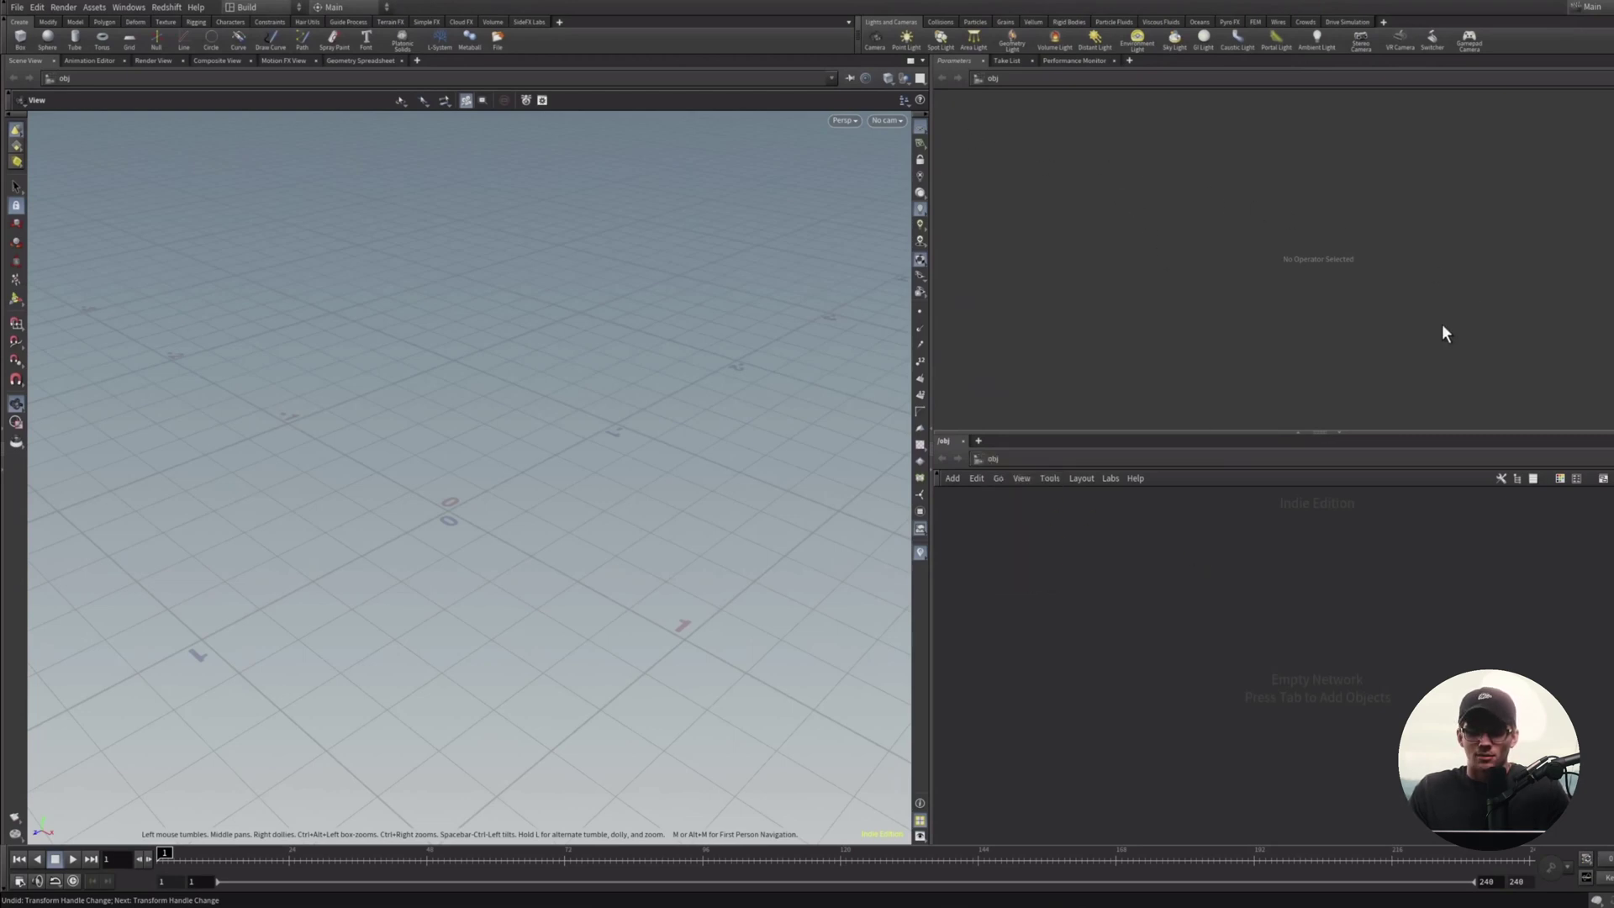
Add a box geometry object to the obj network and delete it again.
{"action": "key", "text": "Tab"}
{"action": "type", "text": "geo"}
{"action": "key", "text": "Return"}
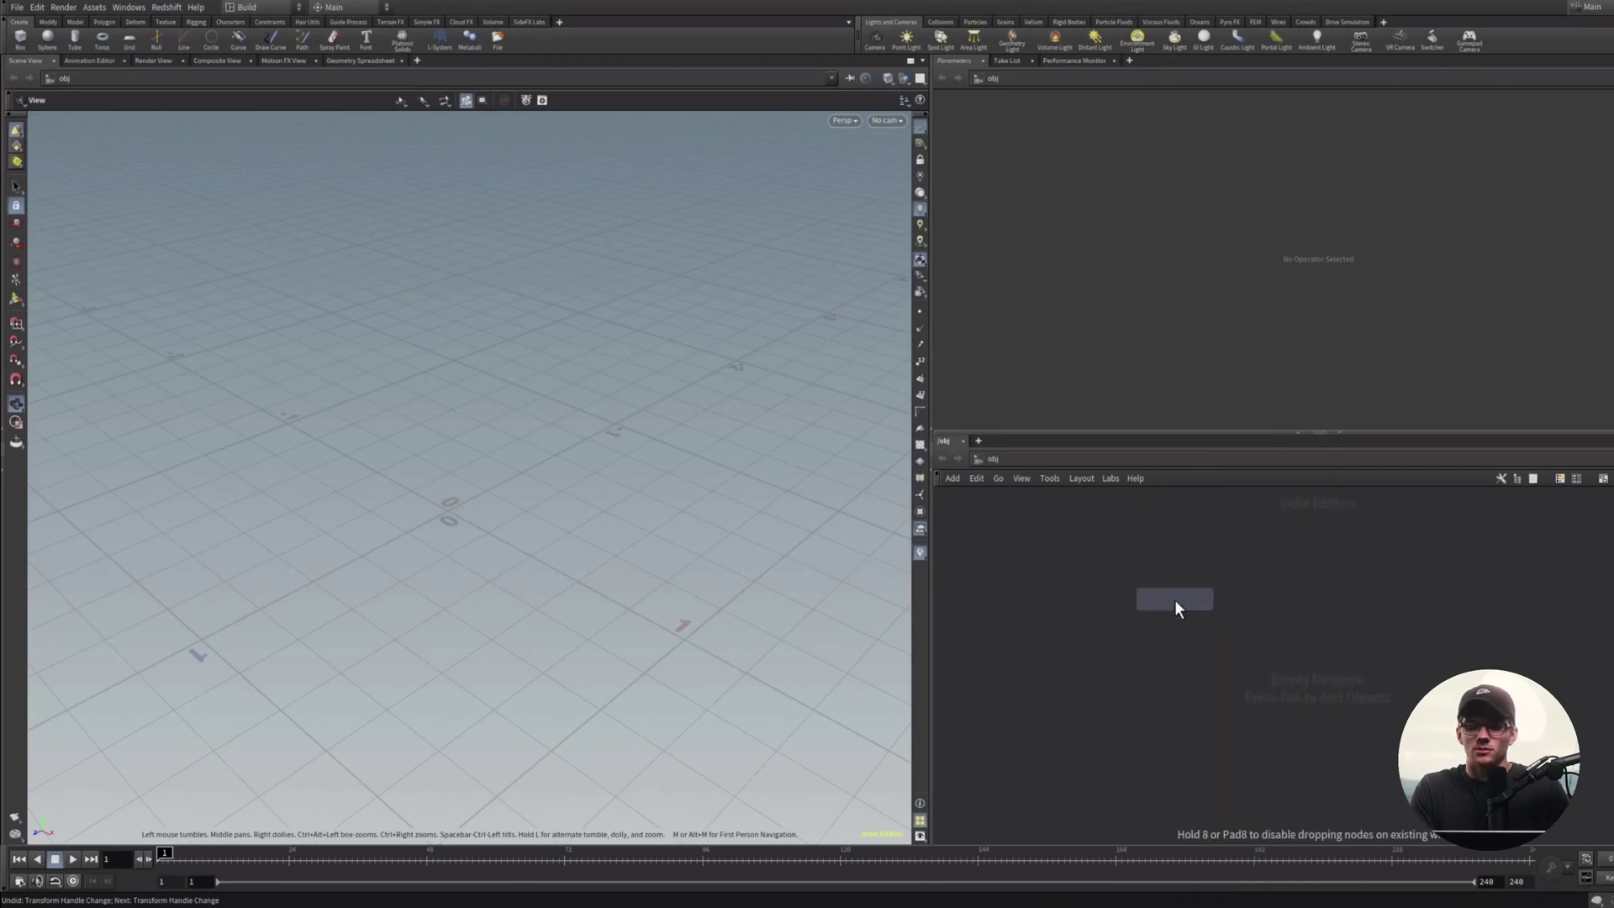
{"action": "left_click", "coordinate": [1174, 599]}
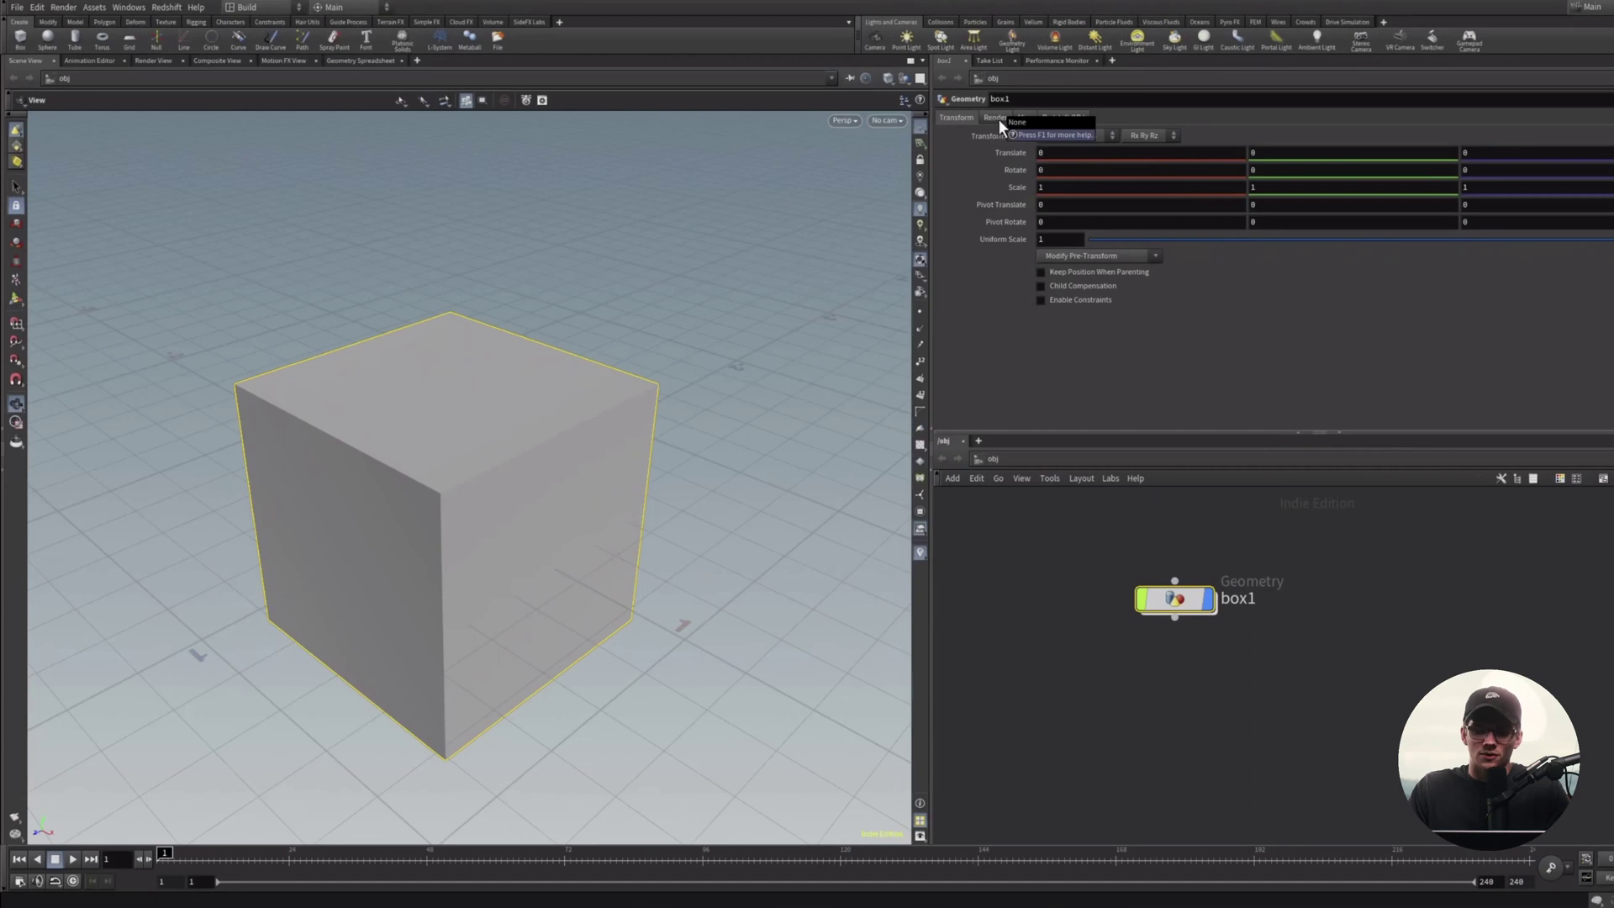
{"action": "key", "text": "Delete"}
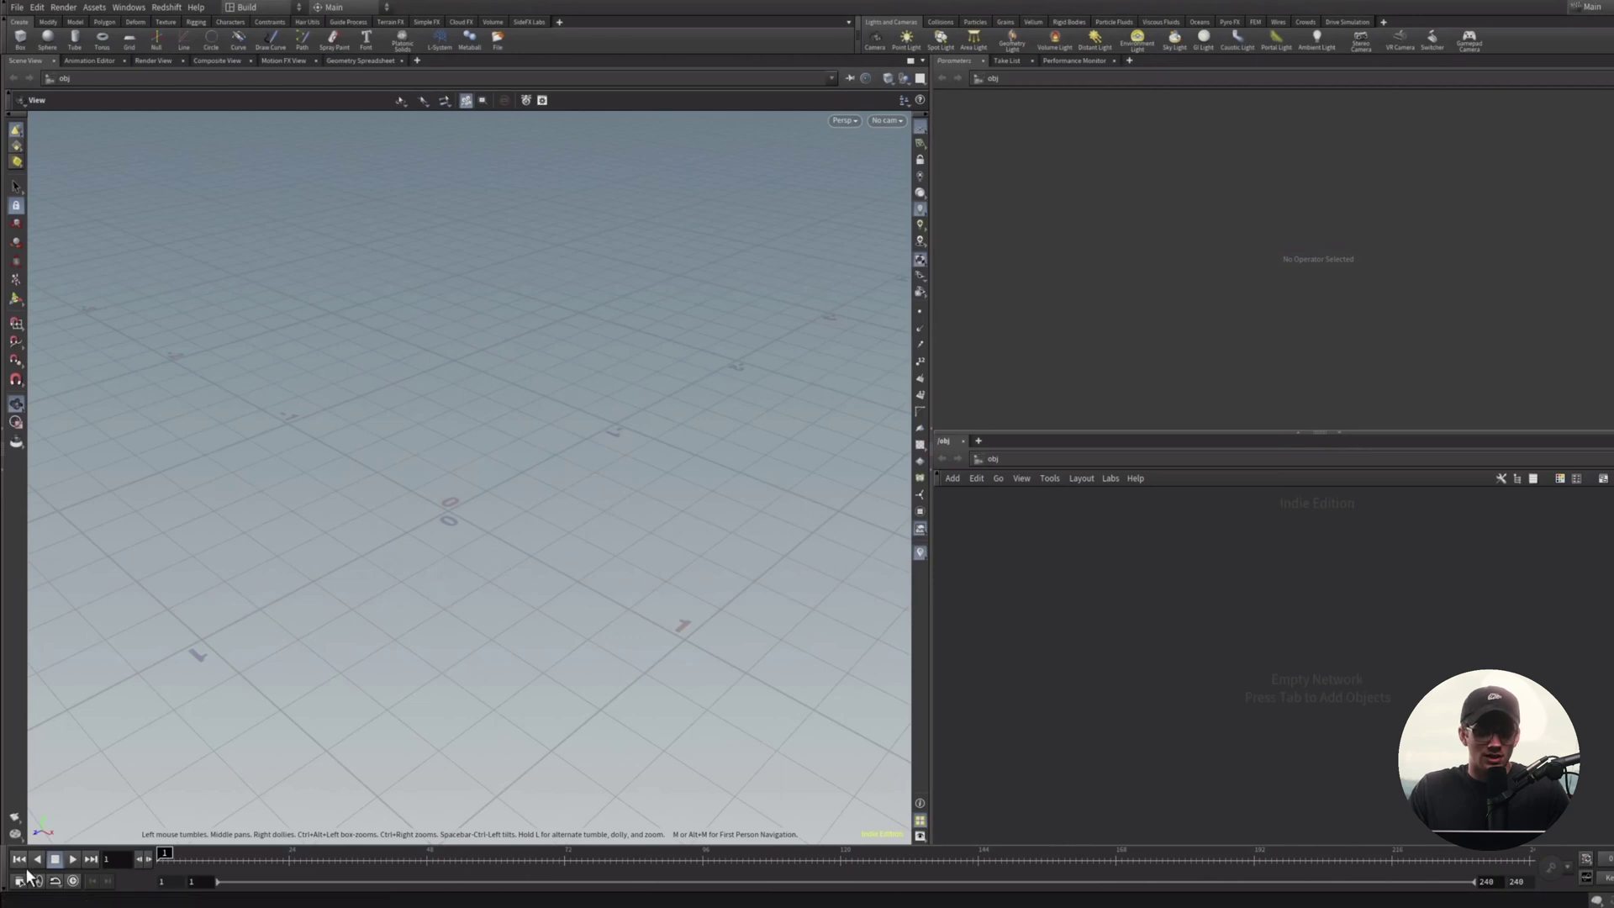
Scrub the timeline near its start, then play and stop the animation playback twice.
{"action": "left_click", "coordinate": [177, 857]}
{"action": "mouse_move", "coordinate": [206, 858]}
{"action": "left_mouse_down"}
{"action": "mouse_move", "coordinate": [838, 863]}
{"action": "mouse_move", "coordinate": [161, 857]}
{"action": "left_mouse_up"}
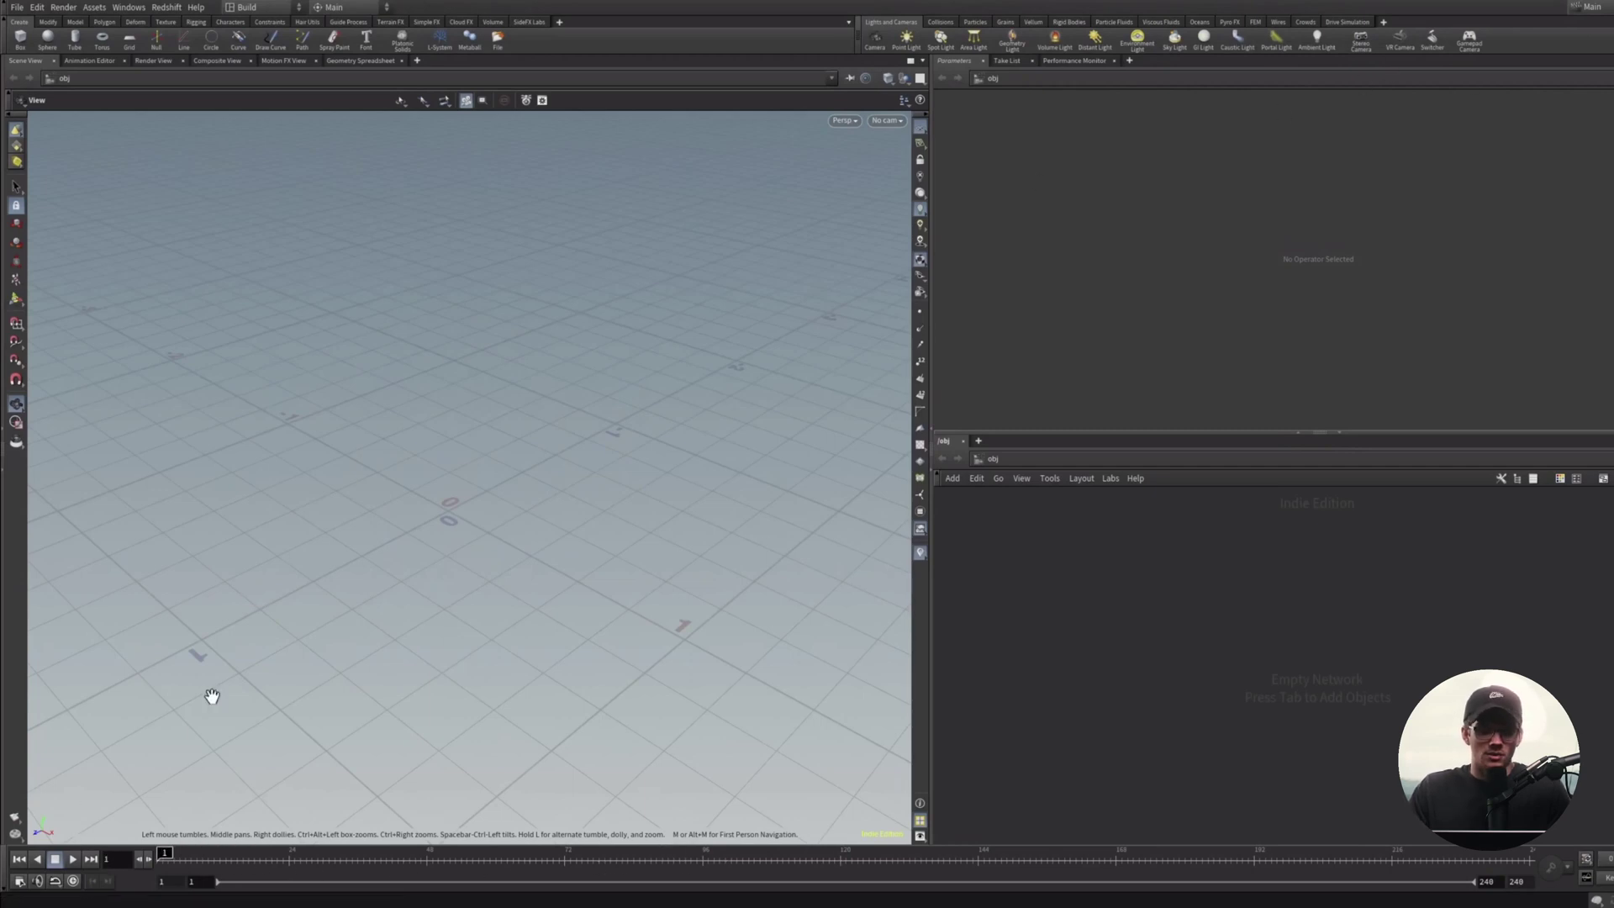
{"action": "left_click", "coordinate": [74, 858]}
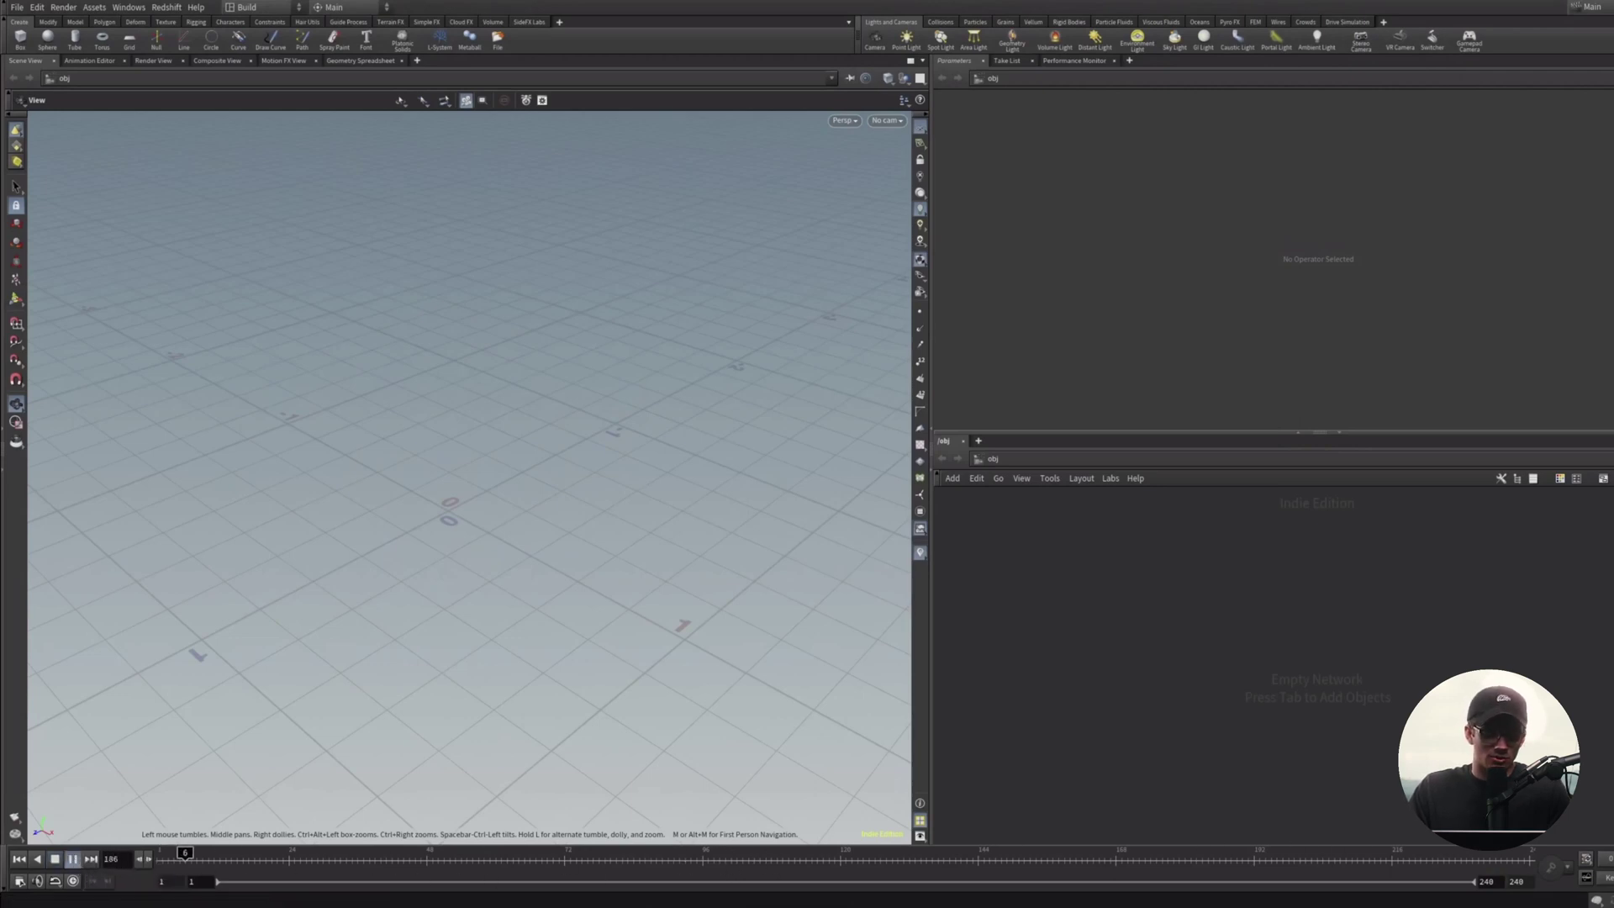
{"action": "left_click", "coordinate": [75, 858]}
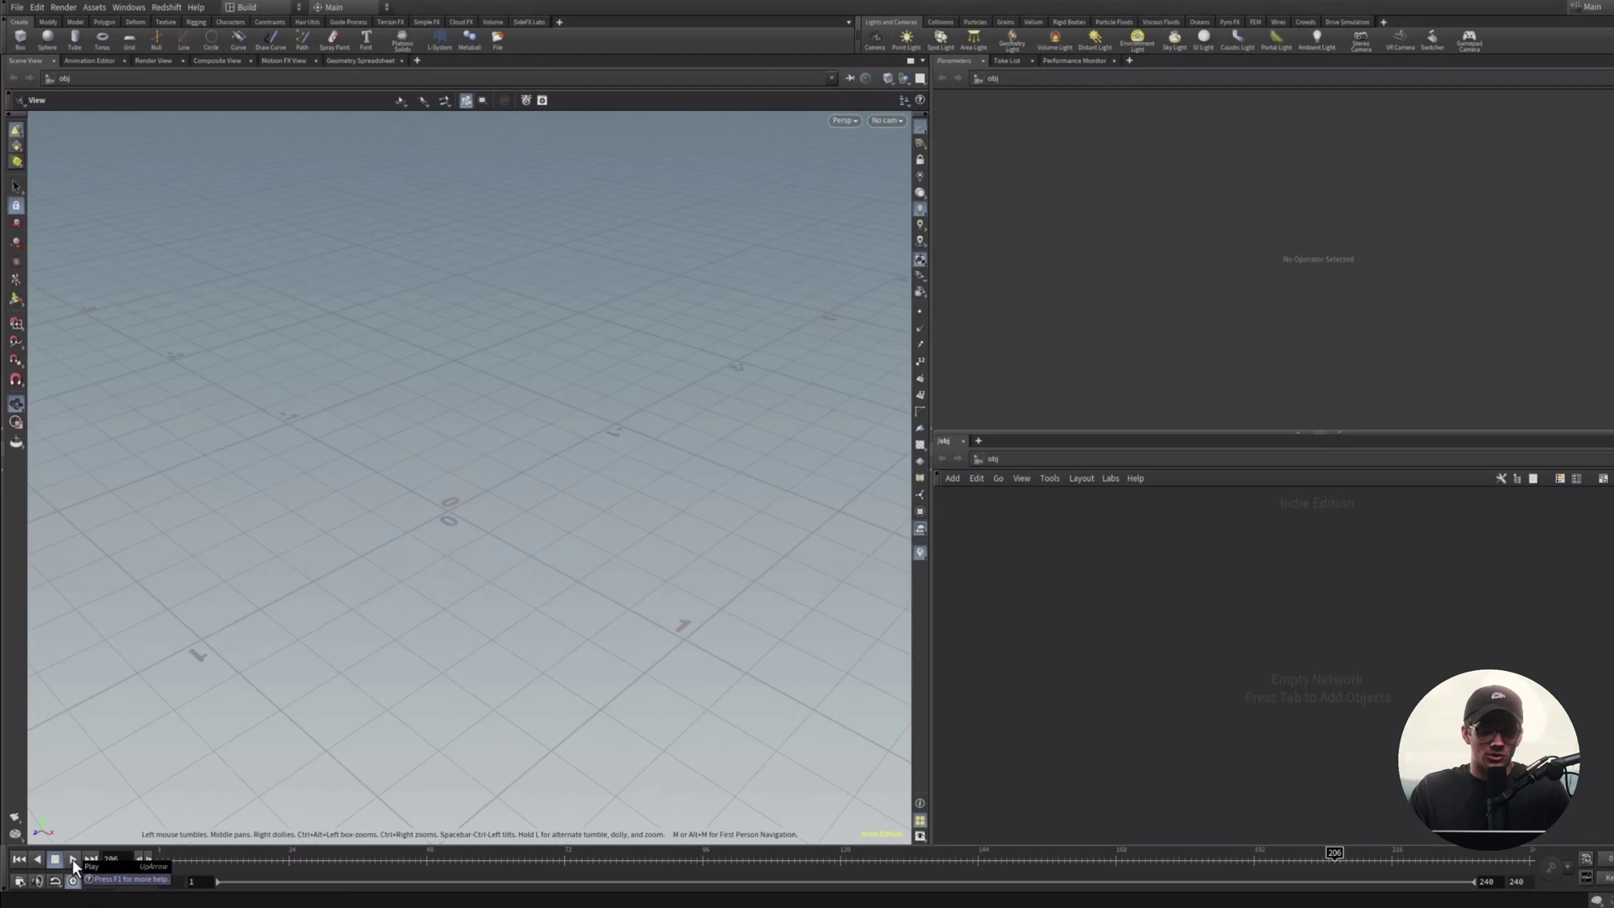
{"action": "left_click", "coordinate": [72, 859]}
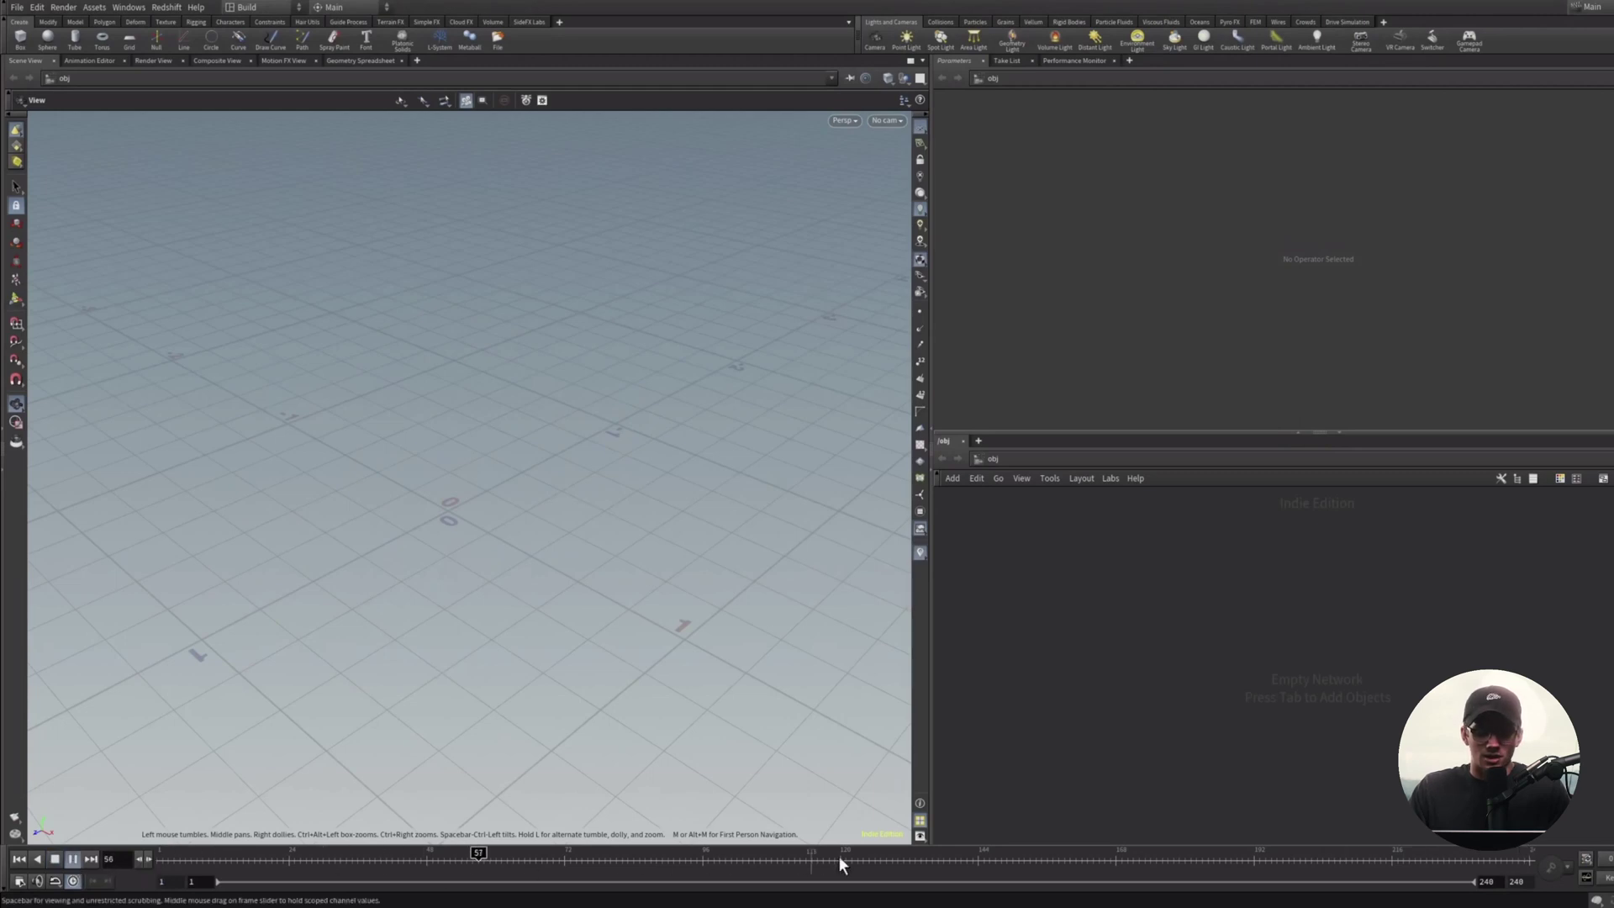
{"action": "left_click", "coordinate": [72, 859]}
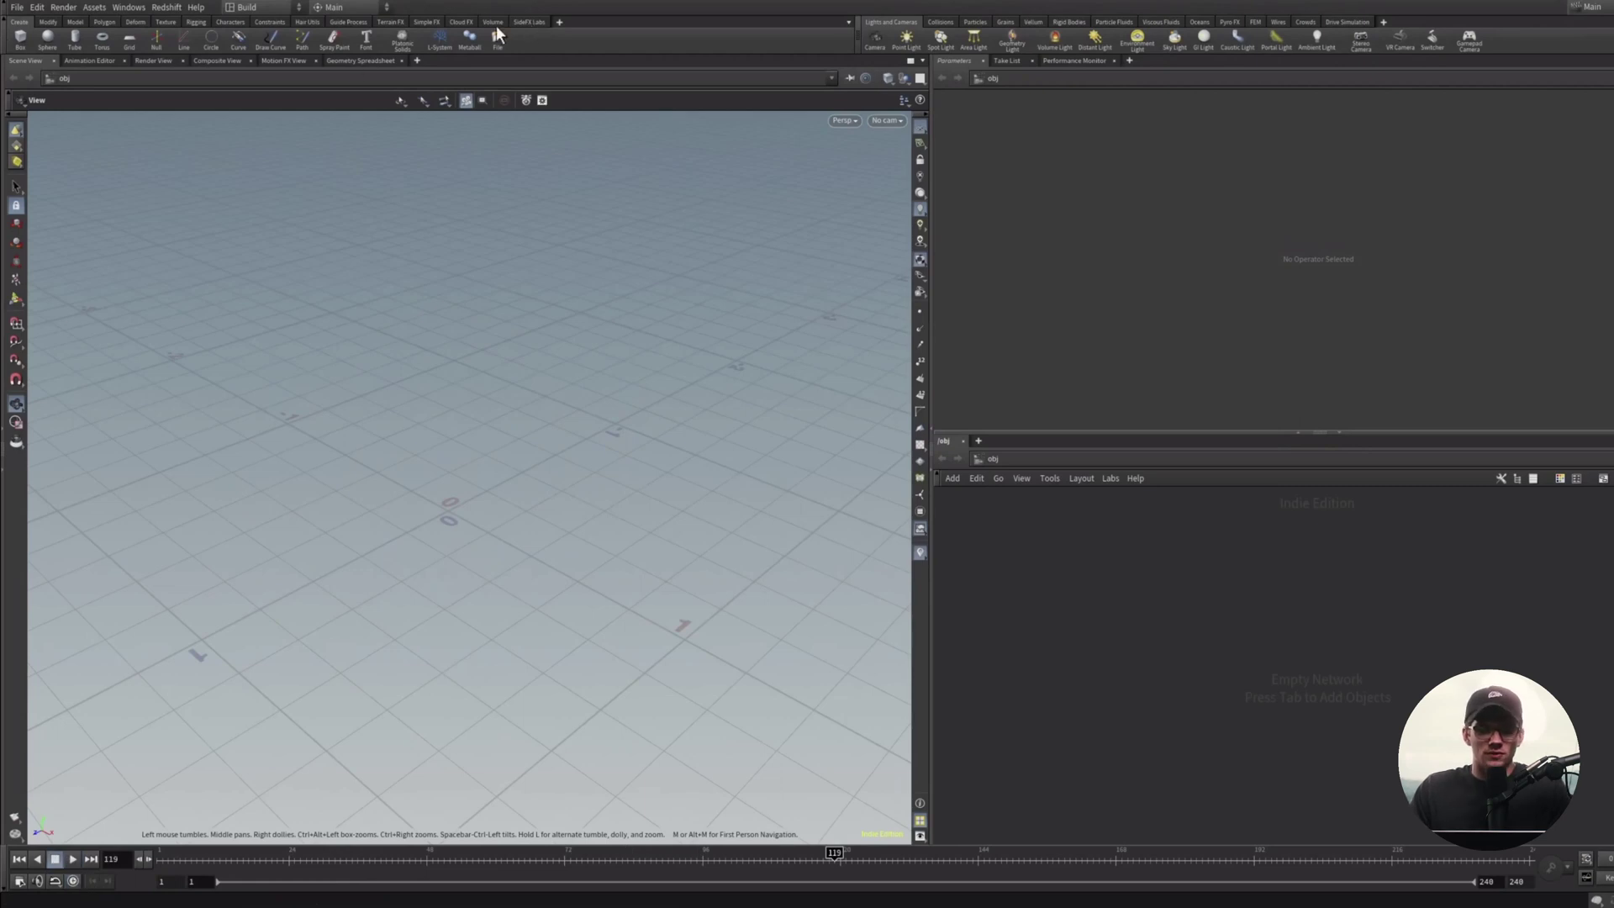
Browse the Modify, Model and Polygon shelf tools and return to the Create shelf tools.
{"action": "left_click", "coordinate": [48, 22]}
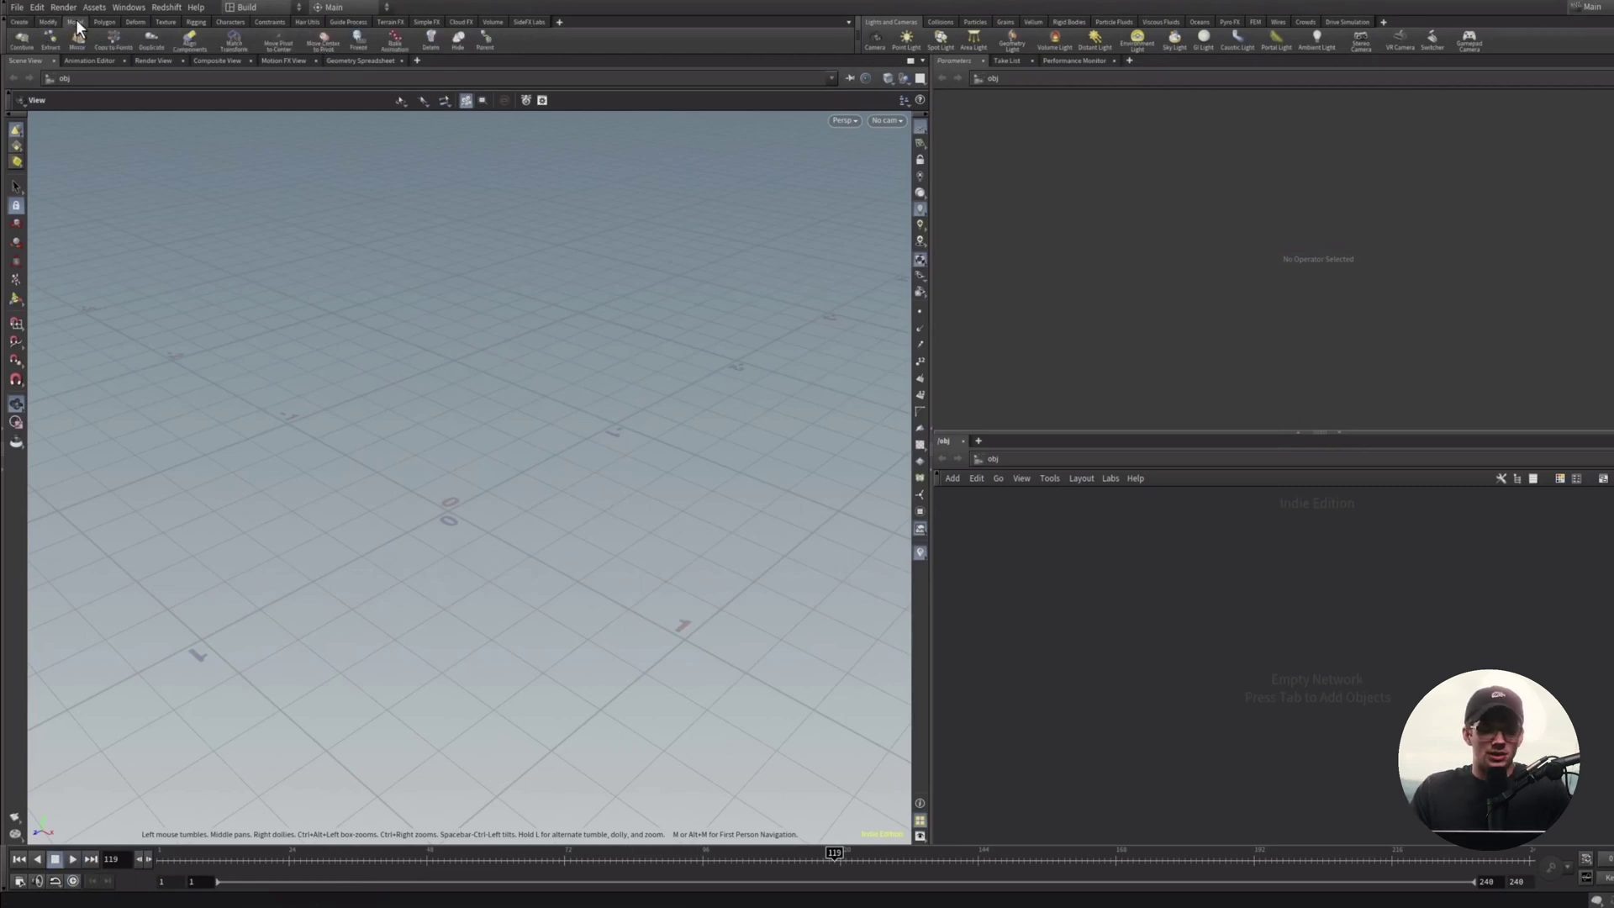
{"action": "left_click", "coordinate": [75, 22]}
{"action": "left_click", "coordinate": [102, 22]}
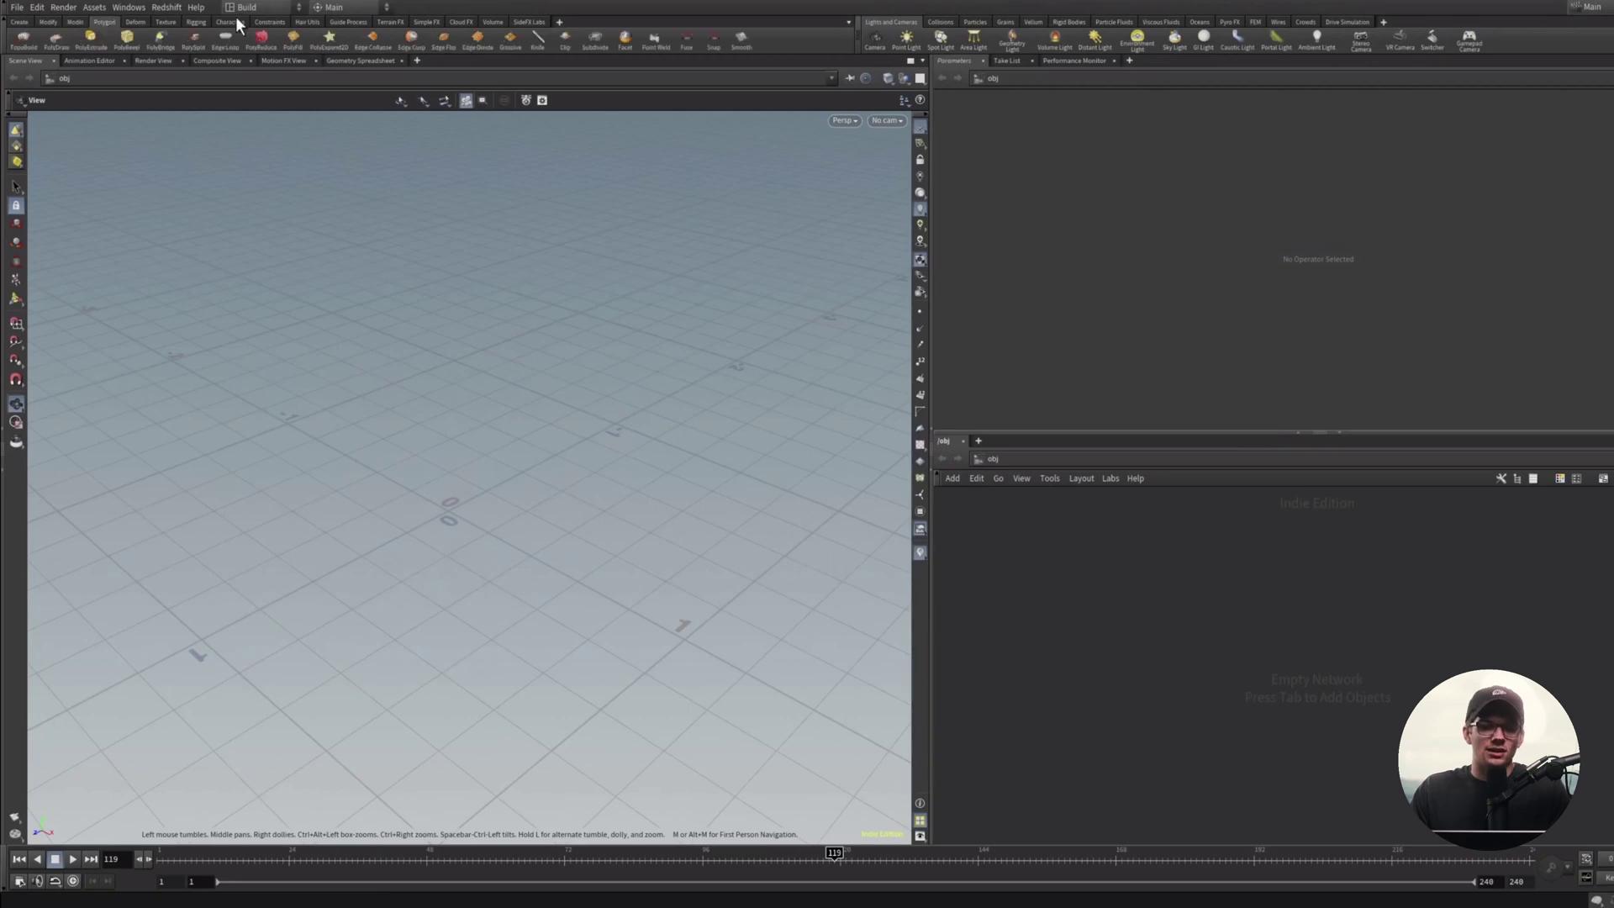
{"action": "left_click", "coordinate": [18, 22]}
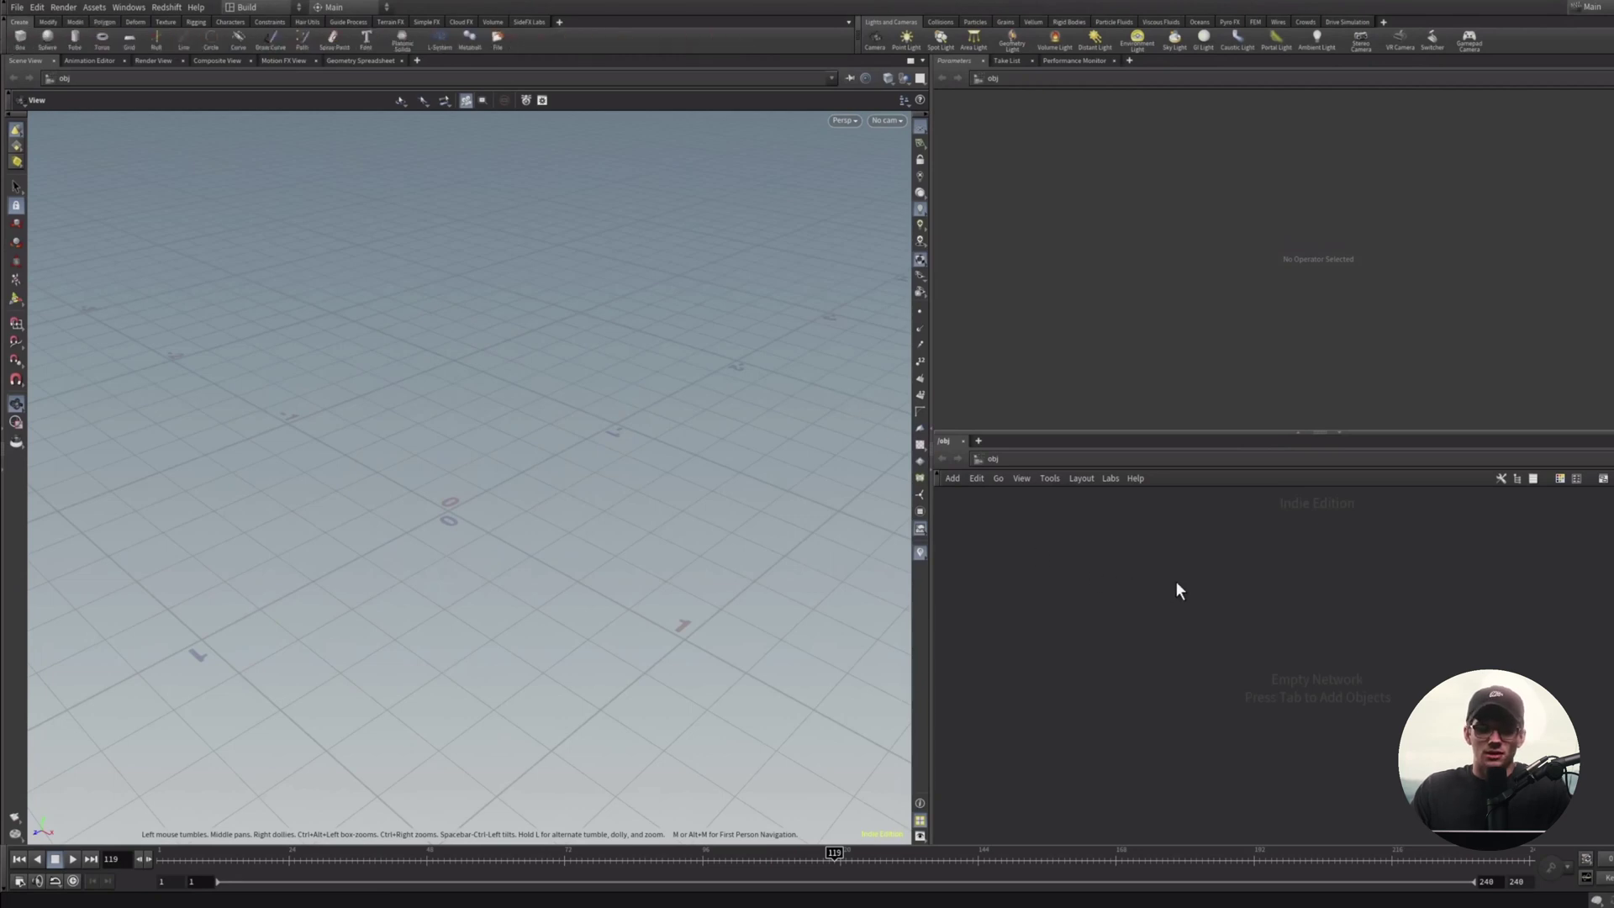
Examine the Redshift light nodes that can be added to the obj network, without adding one.
{"action": "key", "text": "Tab"}
{"action": "mouse_move", "coordinate": [1199, 743]}
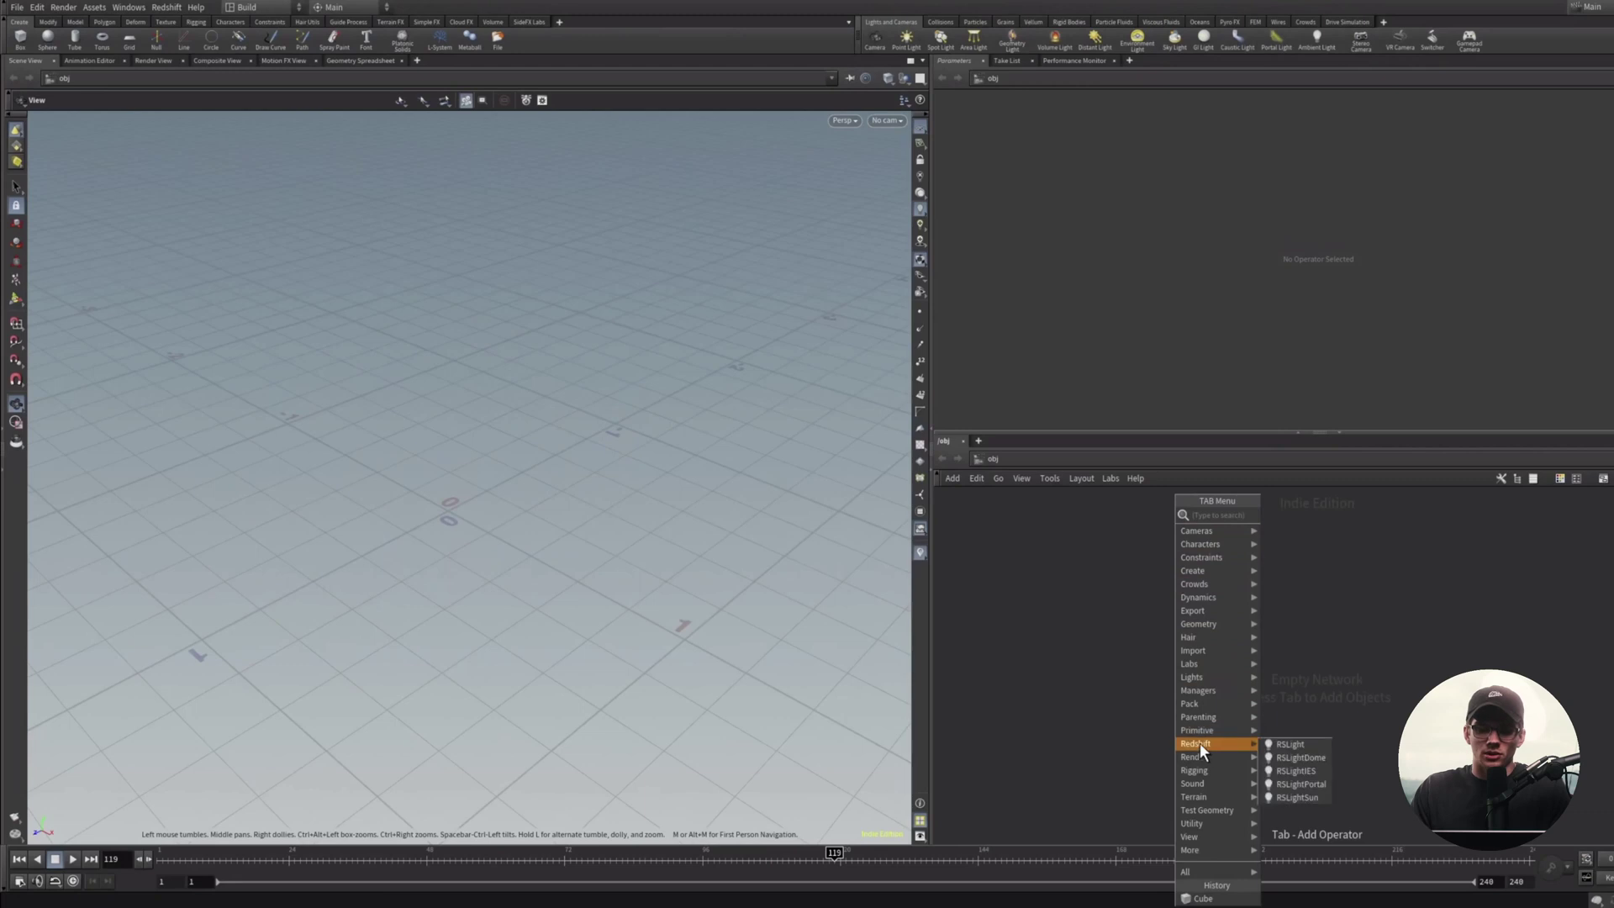
{"action": "key", "text": "Escape"}
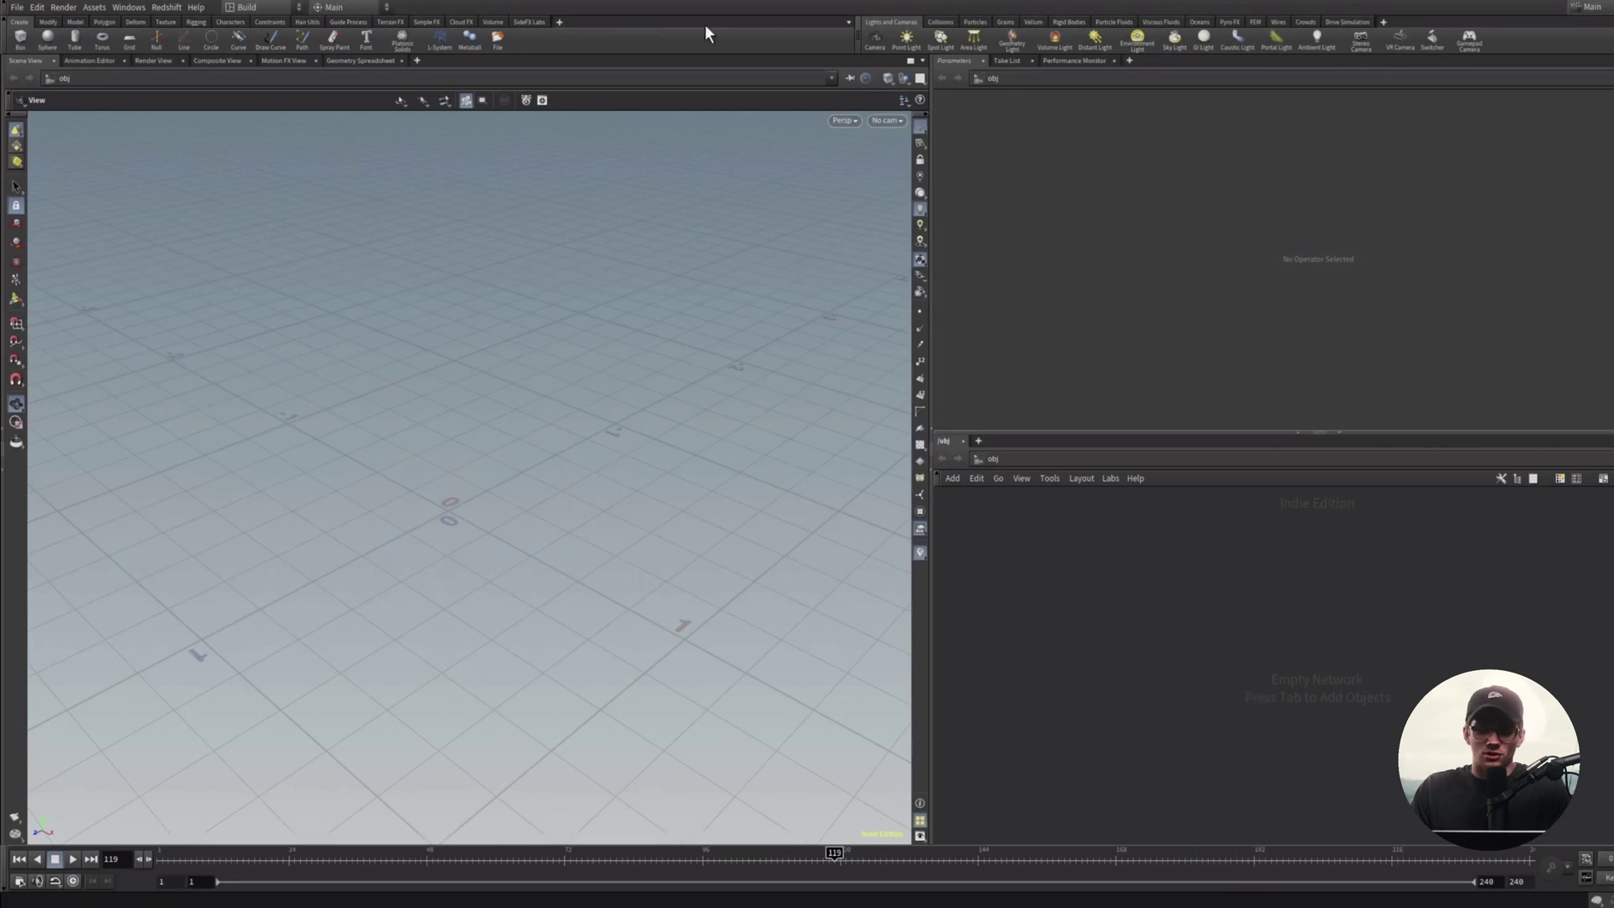
Browse the Modify shelf tools, then return to the Create shelf tools.
{"action": "left_click", "coordinate": [52, 22]}
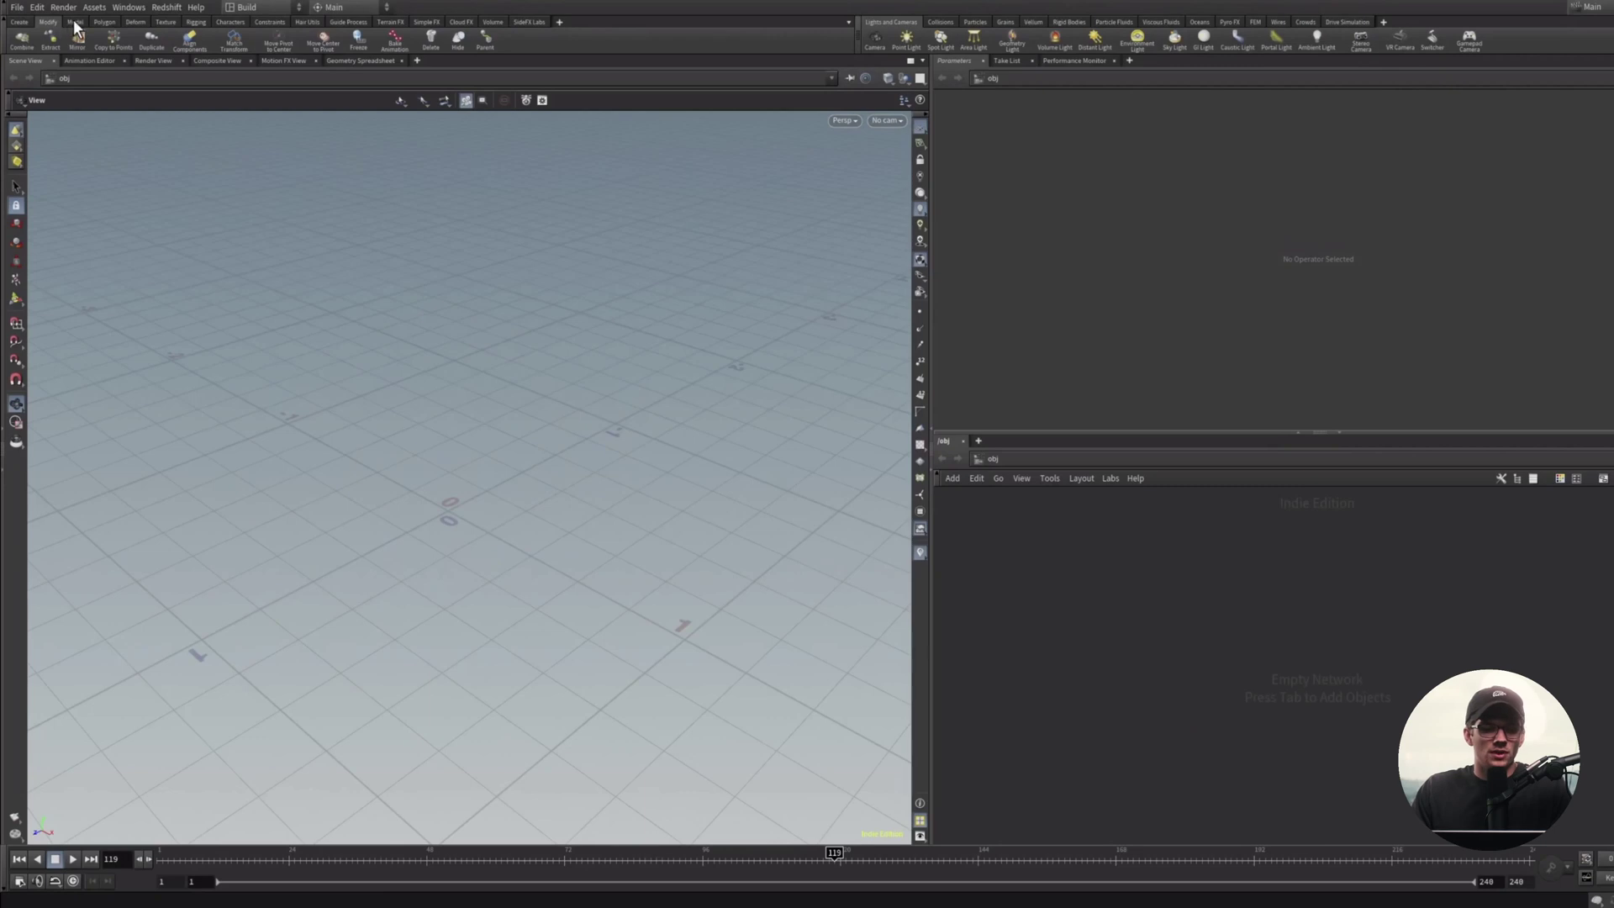
{"action": "left_click", "coordinate": [939, 22]}
{"action": "left_click", "coordinate": [911, 22]}
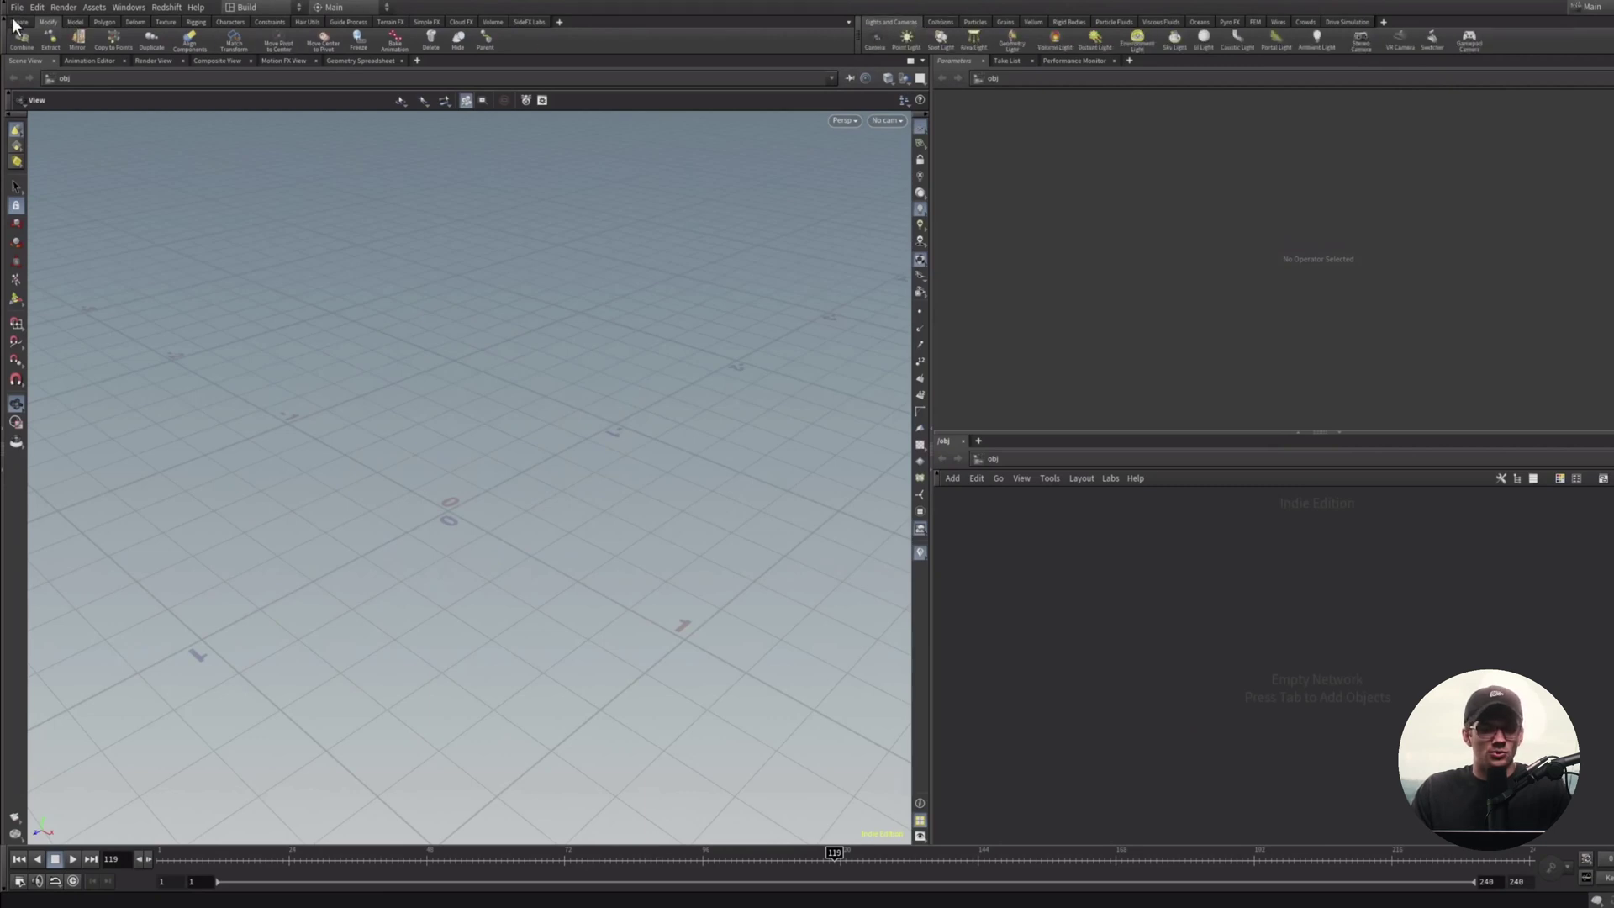
{"action": "left_click", "coordinate": [18, 22]}
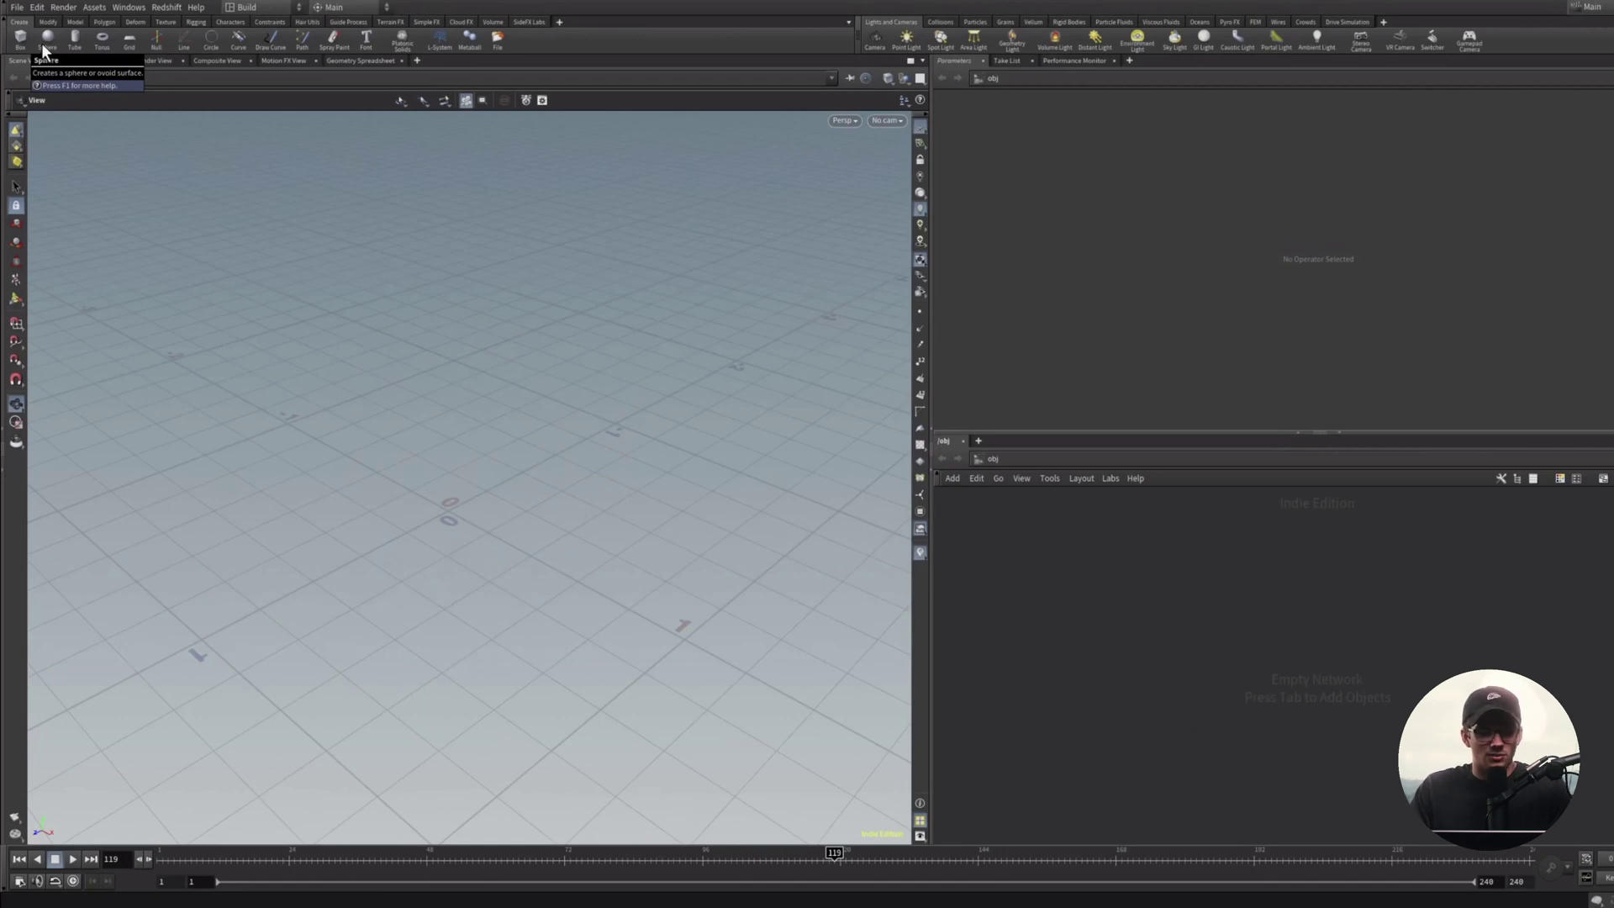
Add the Redshift shelf to the main shelf set, view its tools, and return to the Create shelf.
{"action": "left_click", "coordinate": [559, 23]}
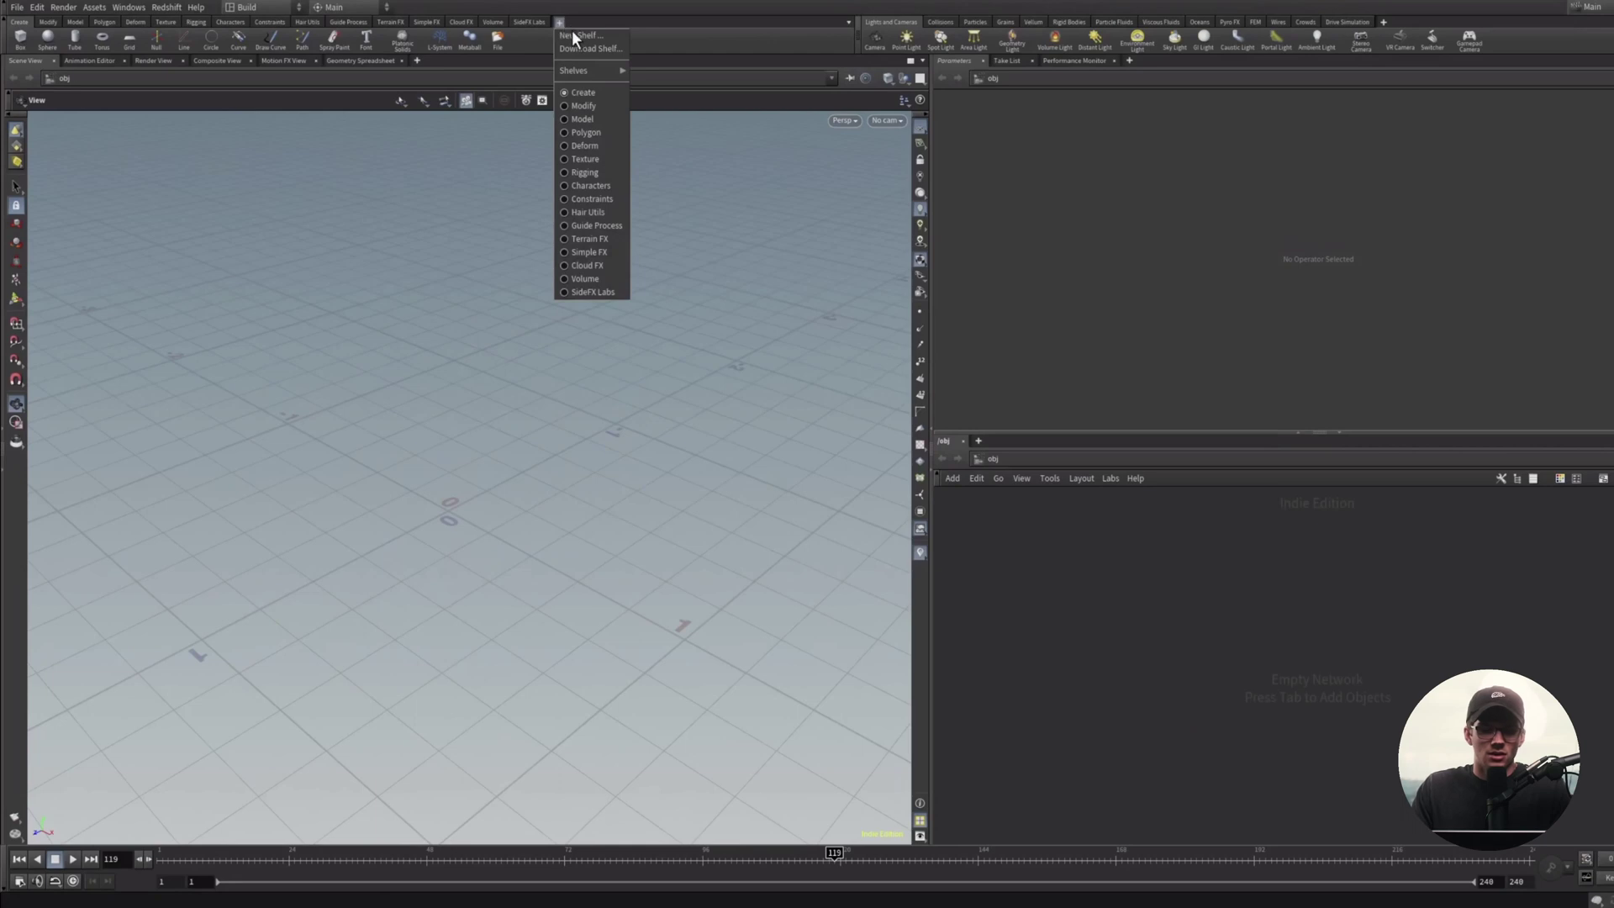
{"action": "mouse_move", "coordinate": [572, 69]}
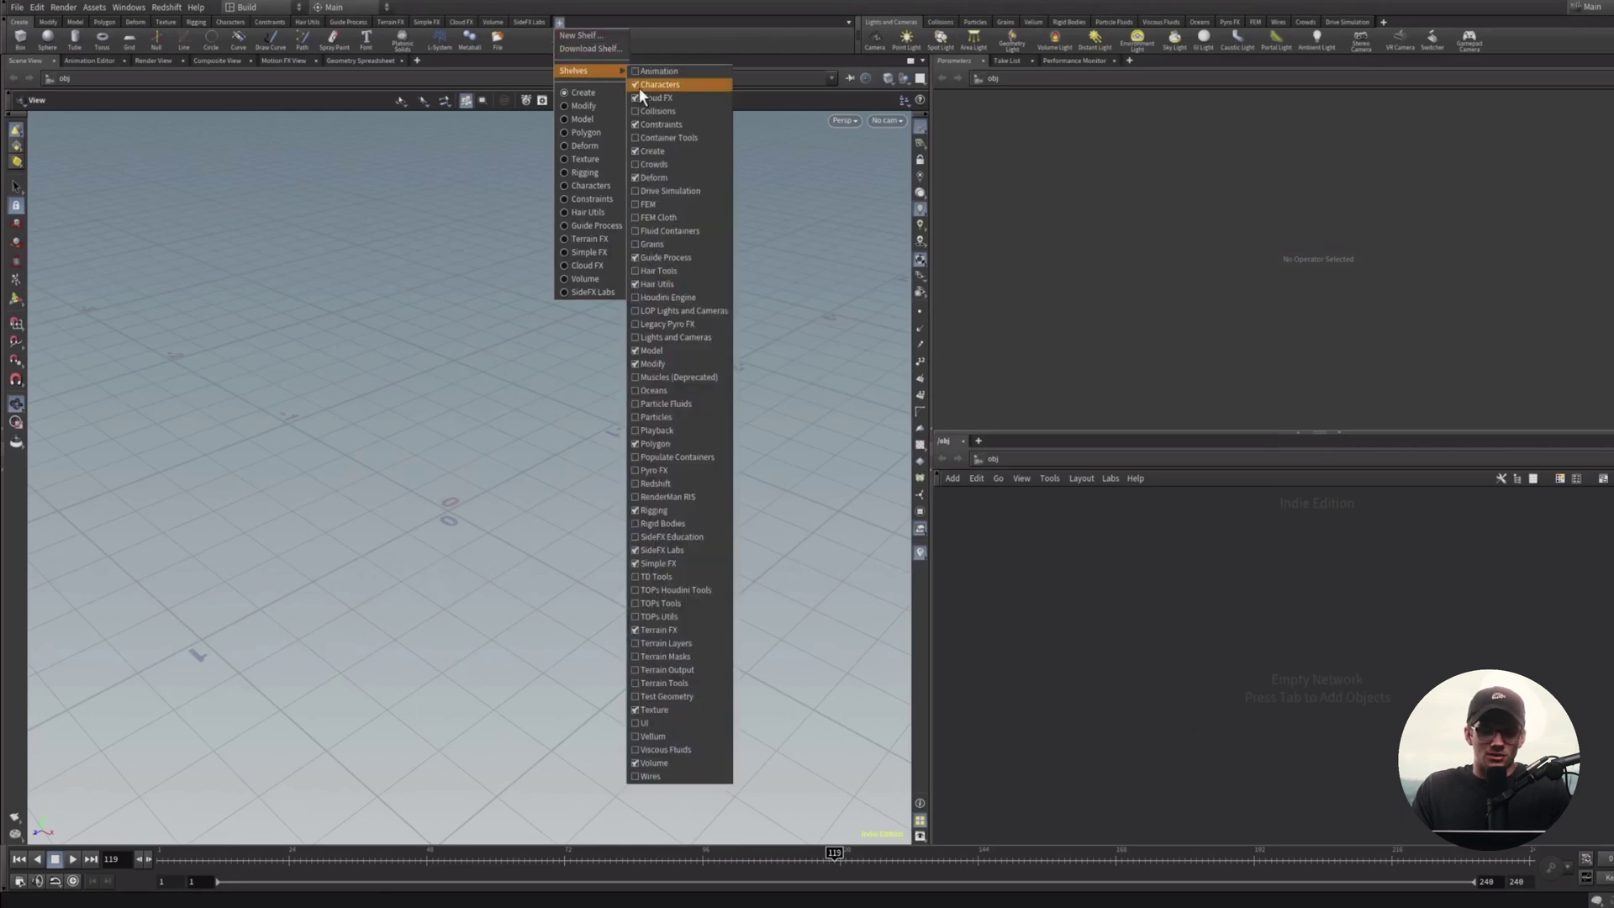
{"action": "left_click", "coordinate": [686, 482]}
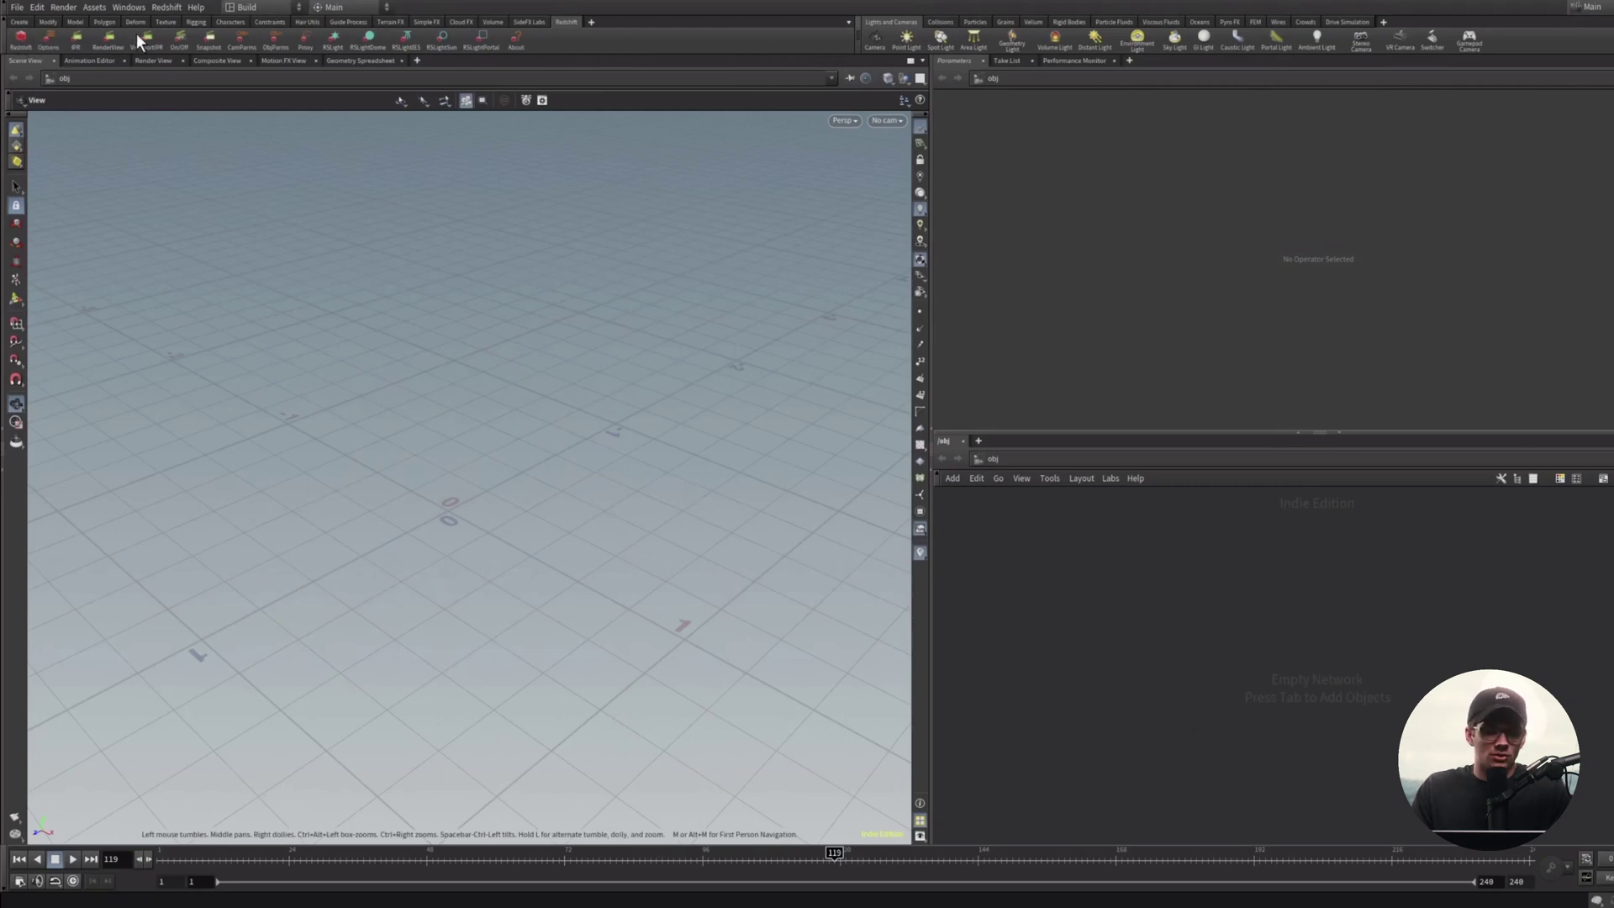
{"action": "left_click", "coordinate": [558, 18]}
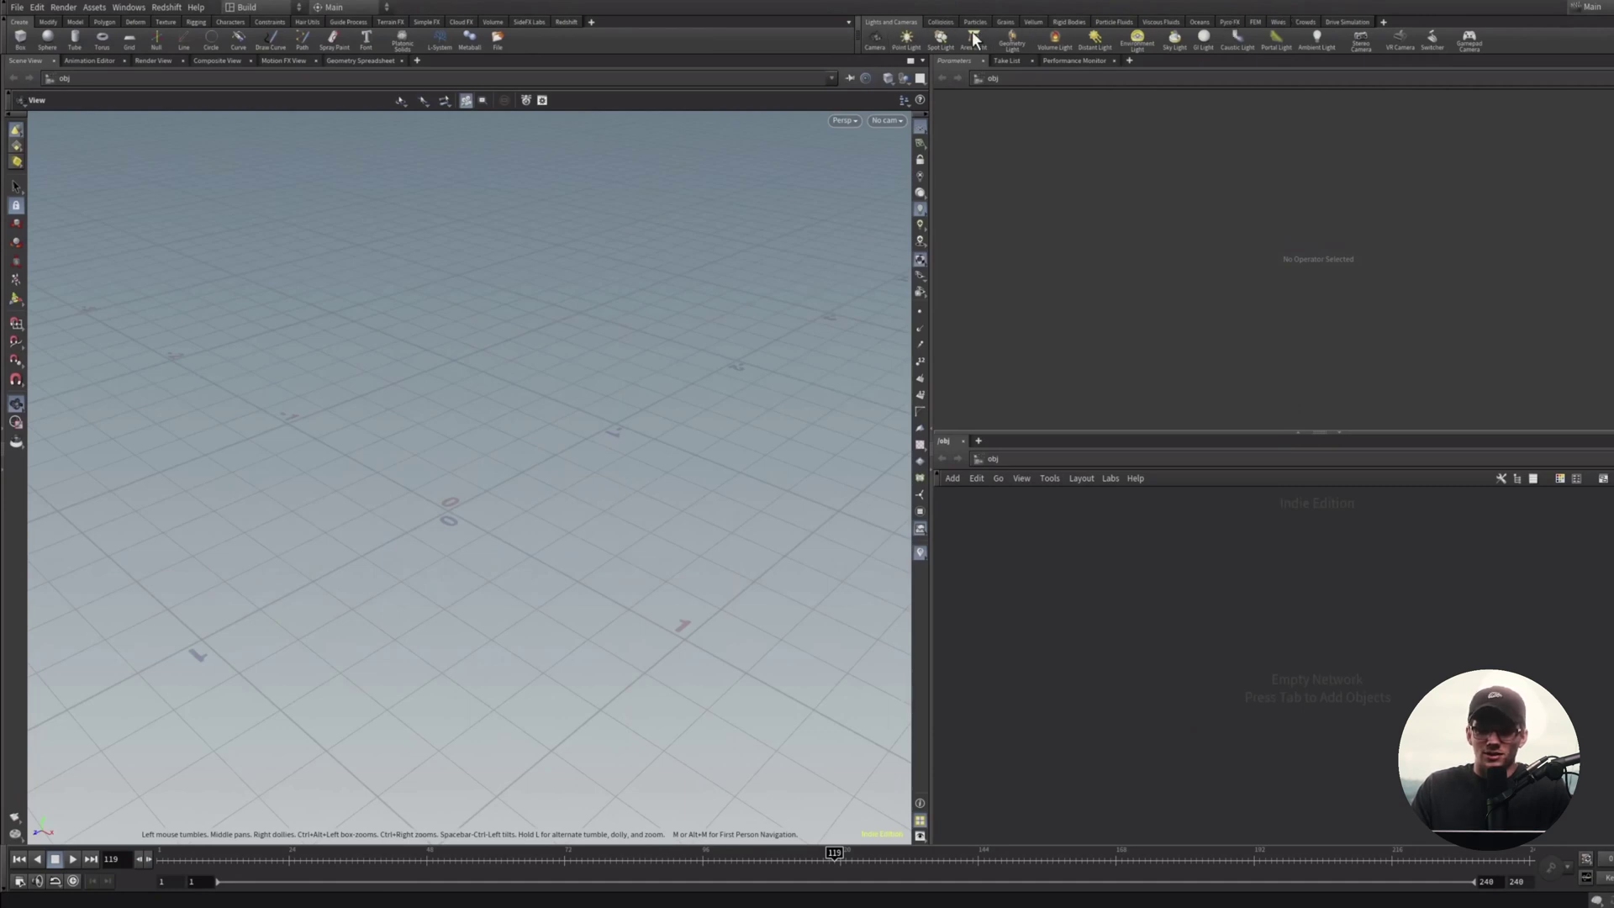
Browse the Vellum and Pyro FX shelf tools, then return to the Lights and Cameras shelf.
{"action": "left_click", "coordinate": [1035, 22]}
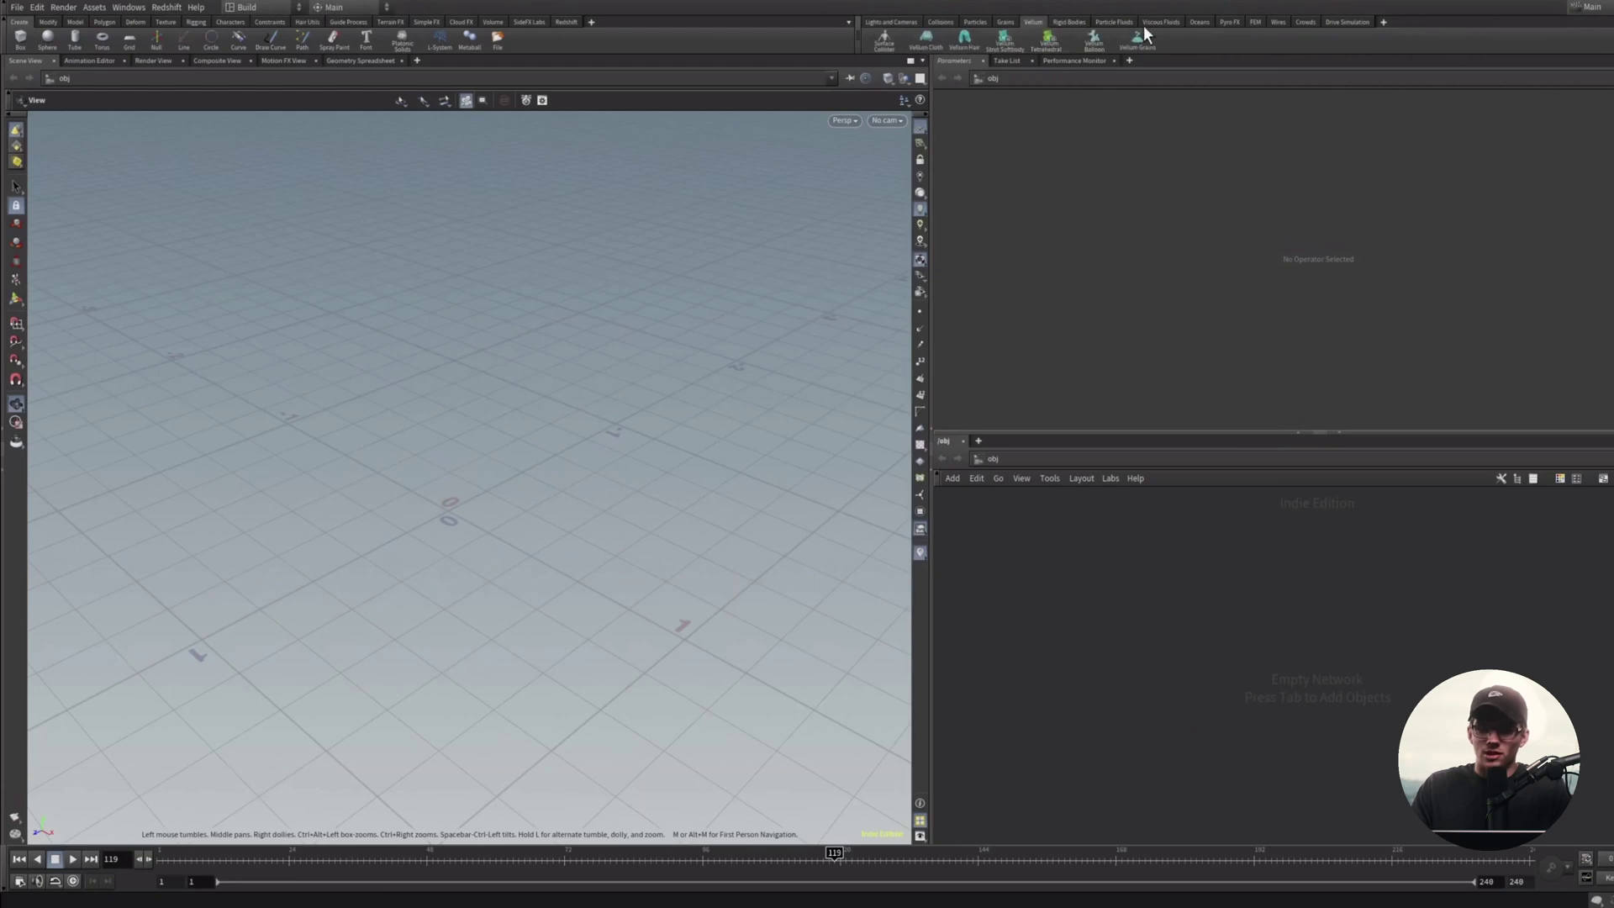
{"action": "left_click", "coordinate": [1221, 22]}
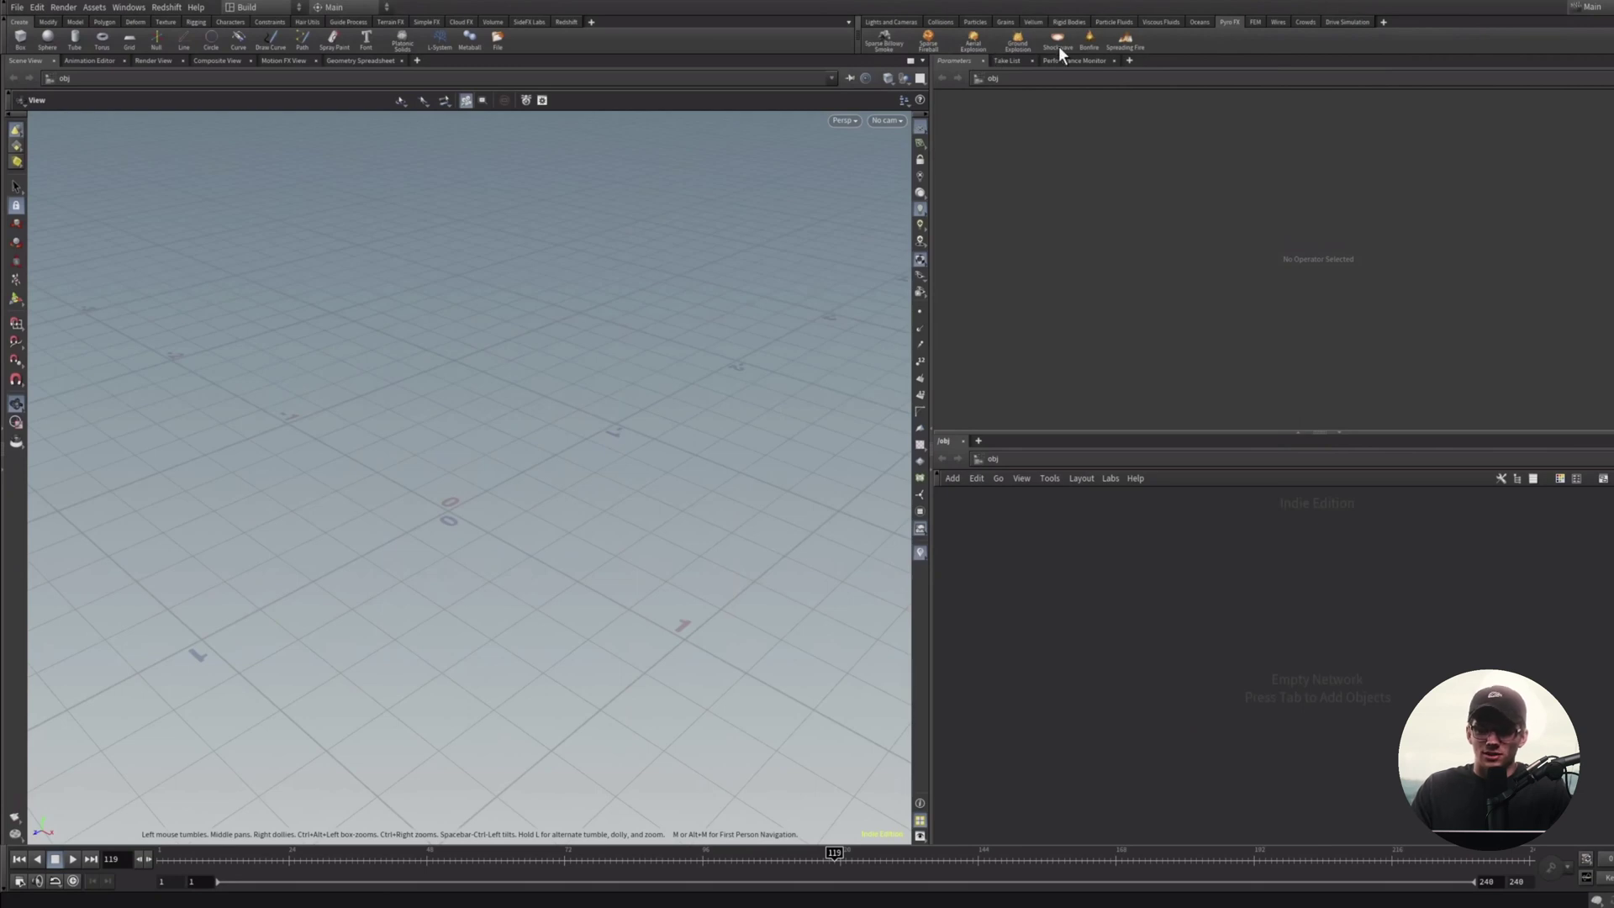
{"action": "left_click", "coordinate": [891, 22]}
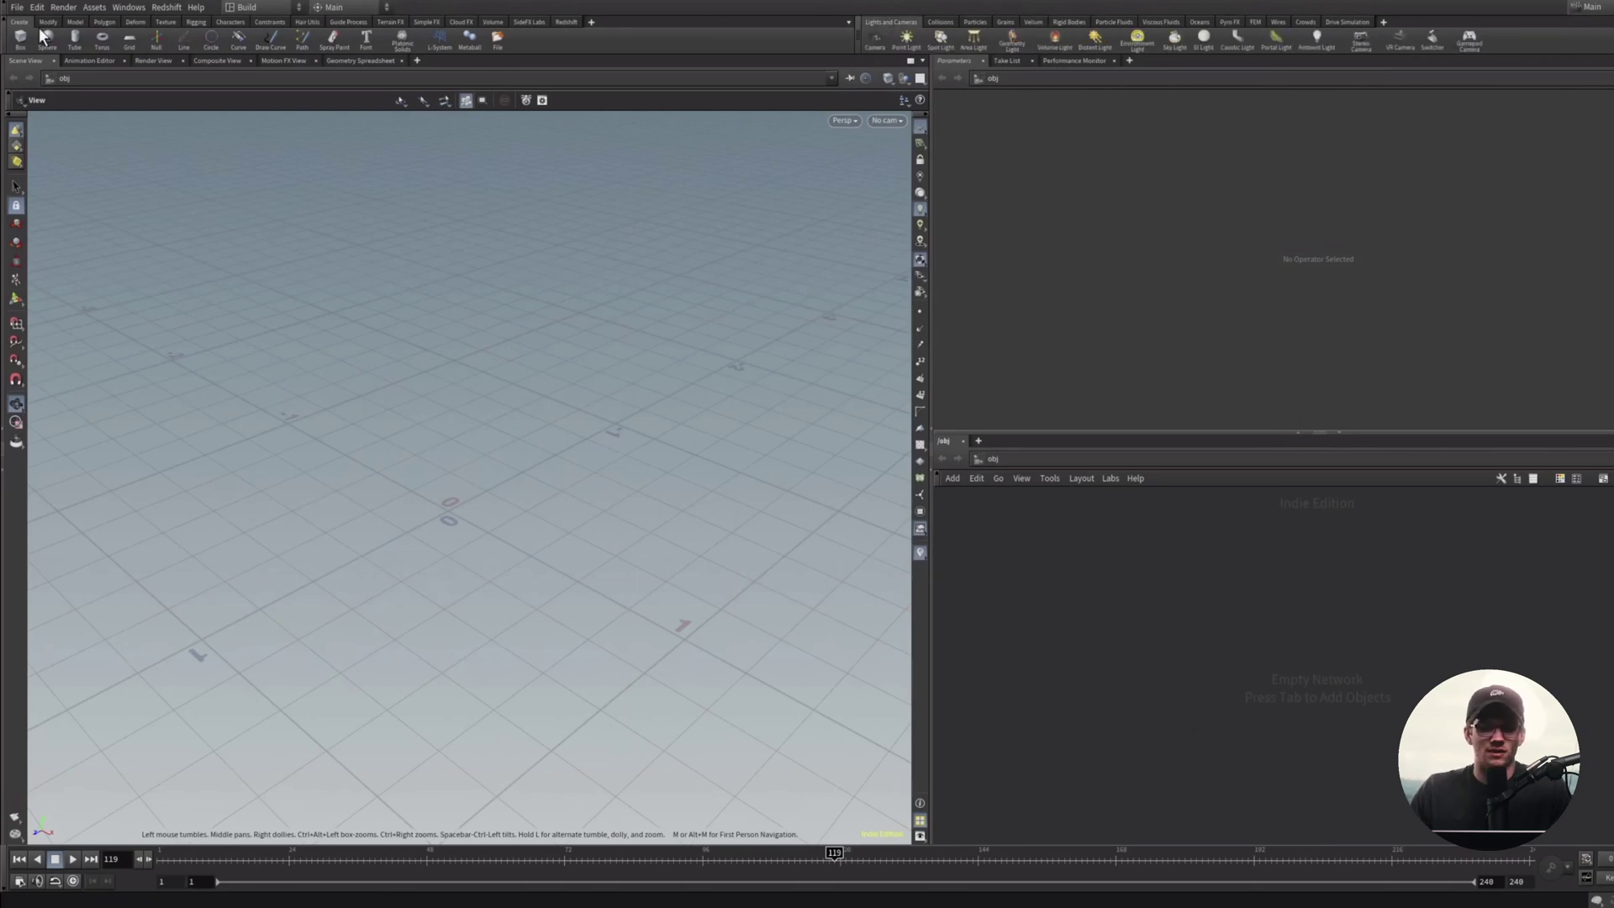
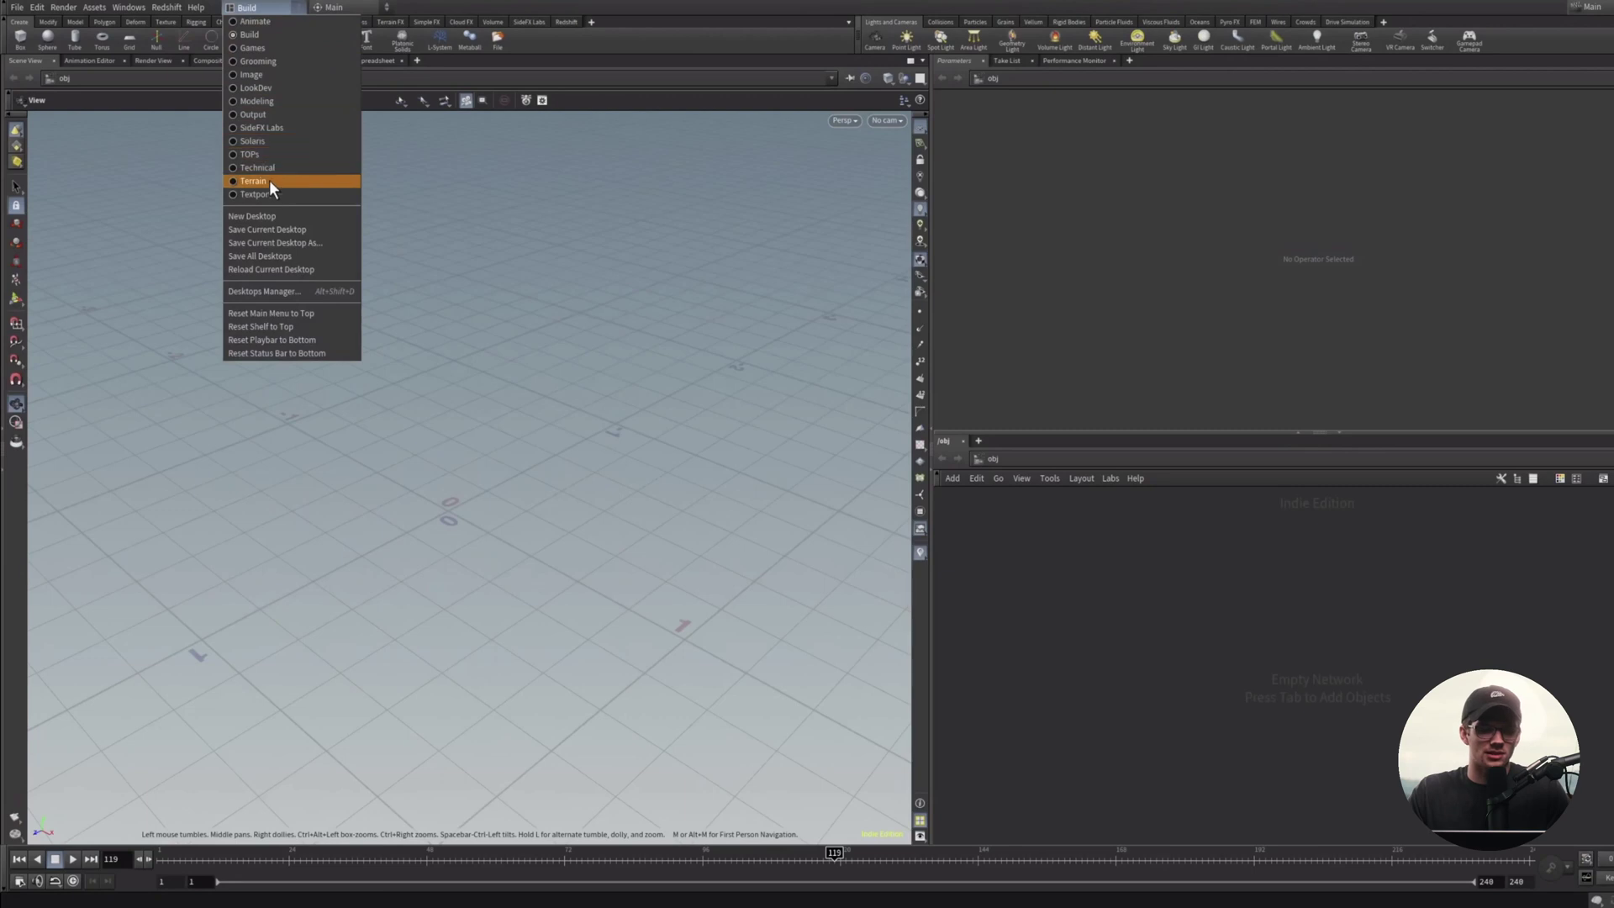
View the Animate desktop layout, then switch back to the Build desktop.
{"action": "left_click", "coordinate": [281, 18]}
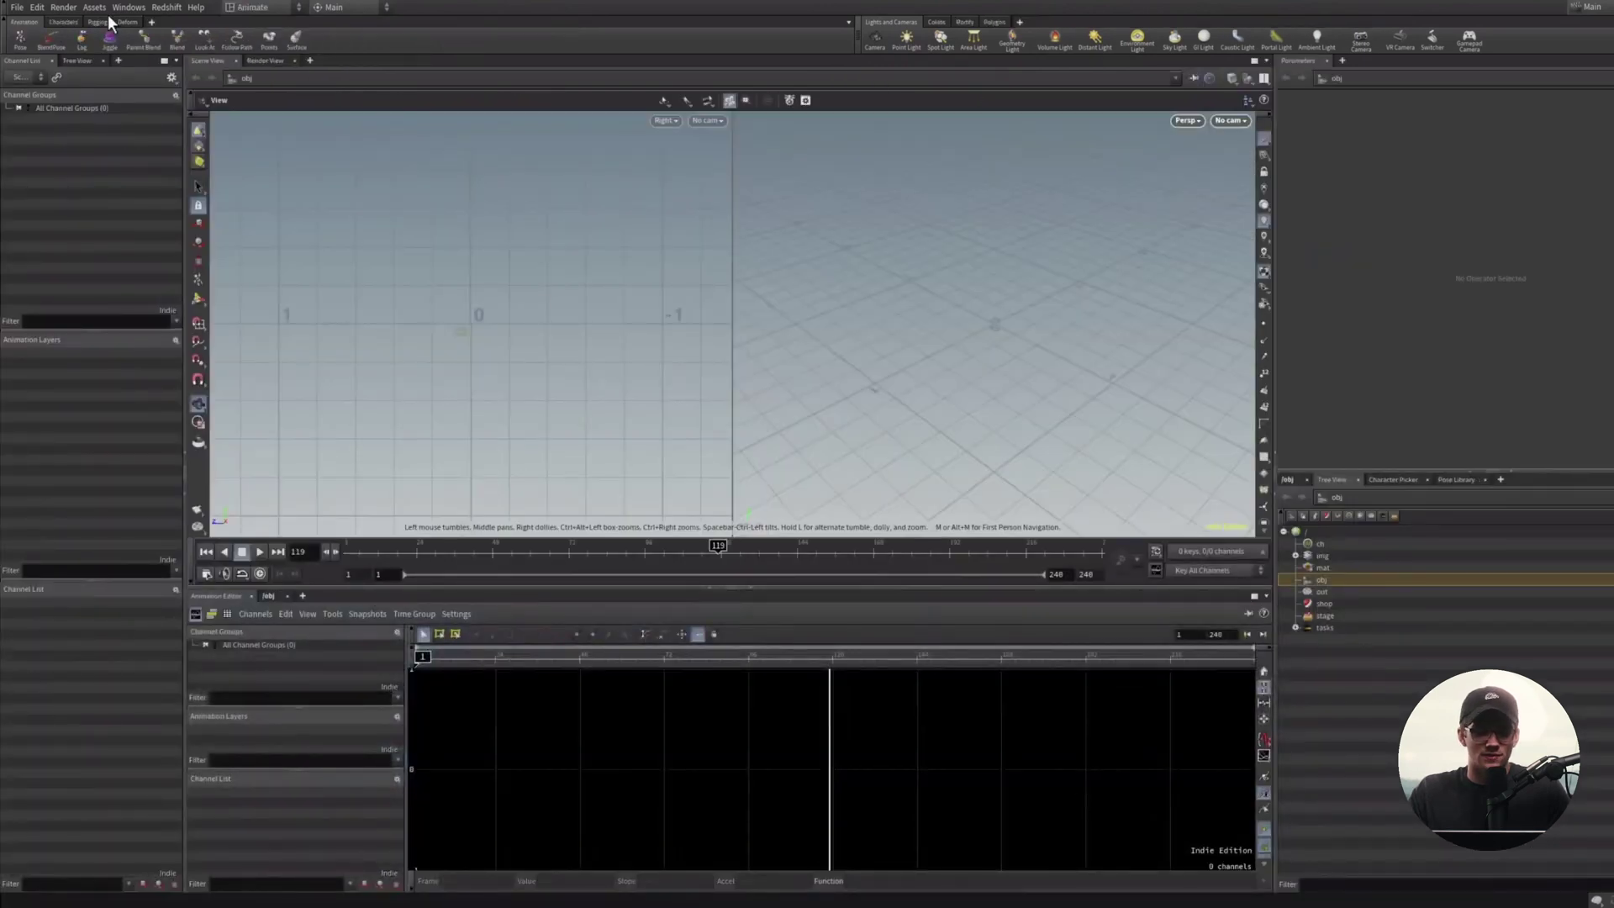
{"action": "left_click", "coordinate": [236, 9]}
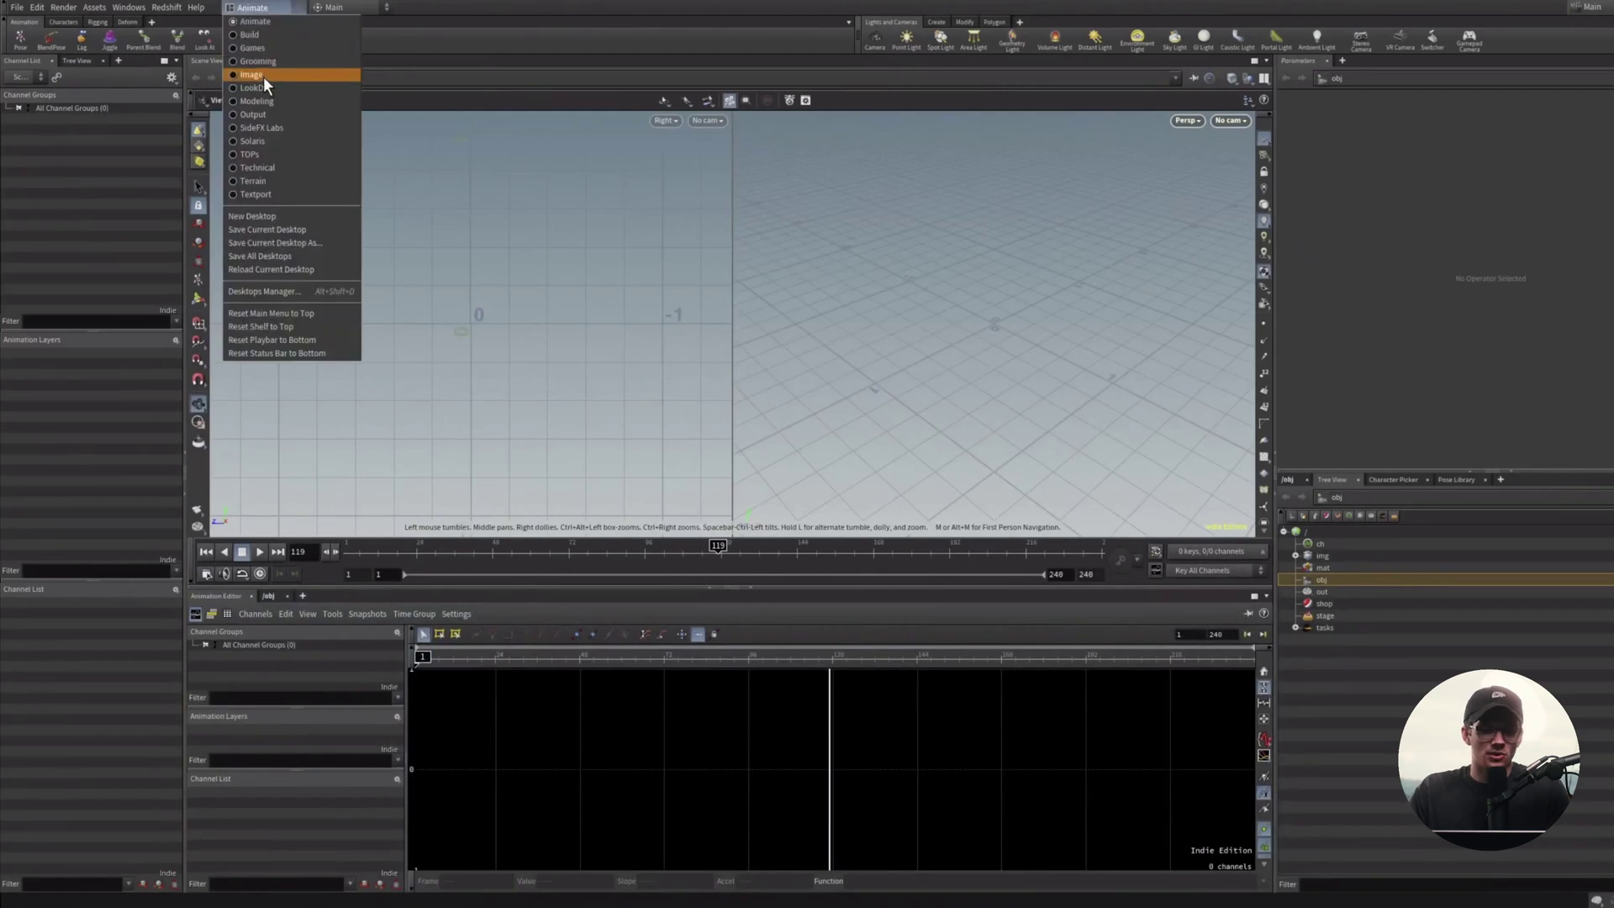
{"action": "left_click", "coordinate": [301, 34]}
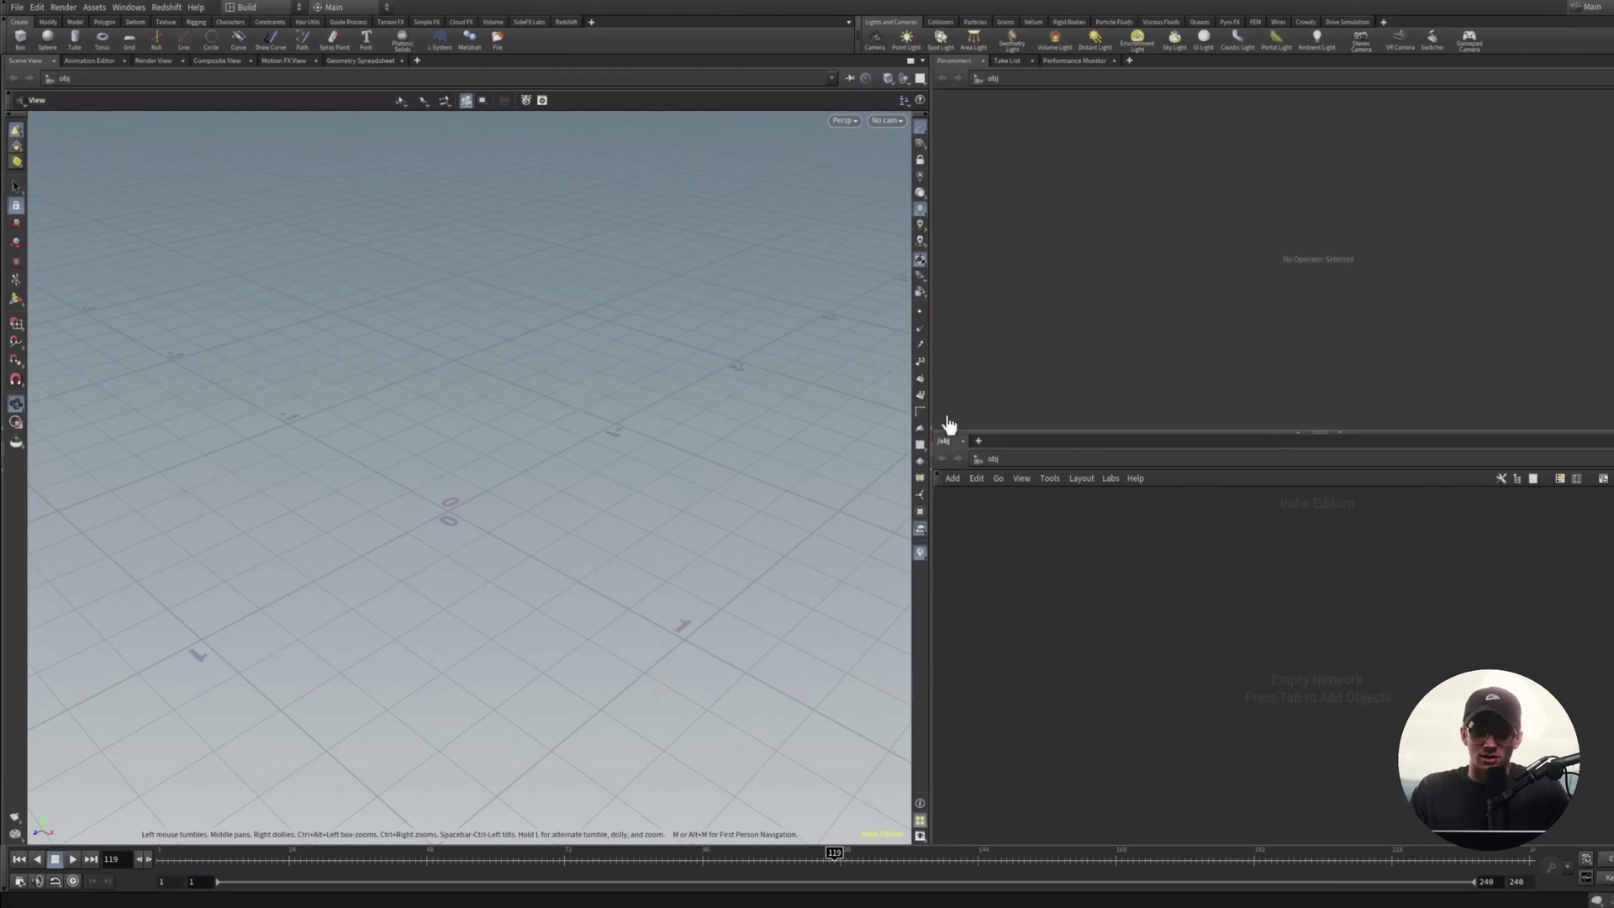
Close the Parameters, Take List and Performance Monitor panes, and widen the network editor beside the scene view.
{"action": "left_click", "coordinate": [983, 61]}
{"action": "left_click", "coordinate": [984, 62]}
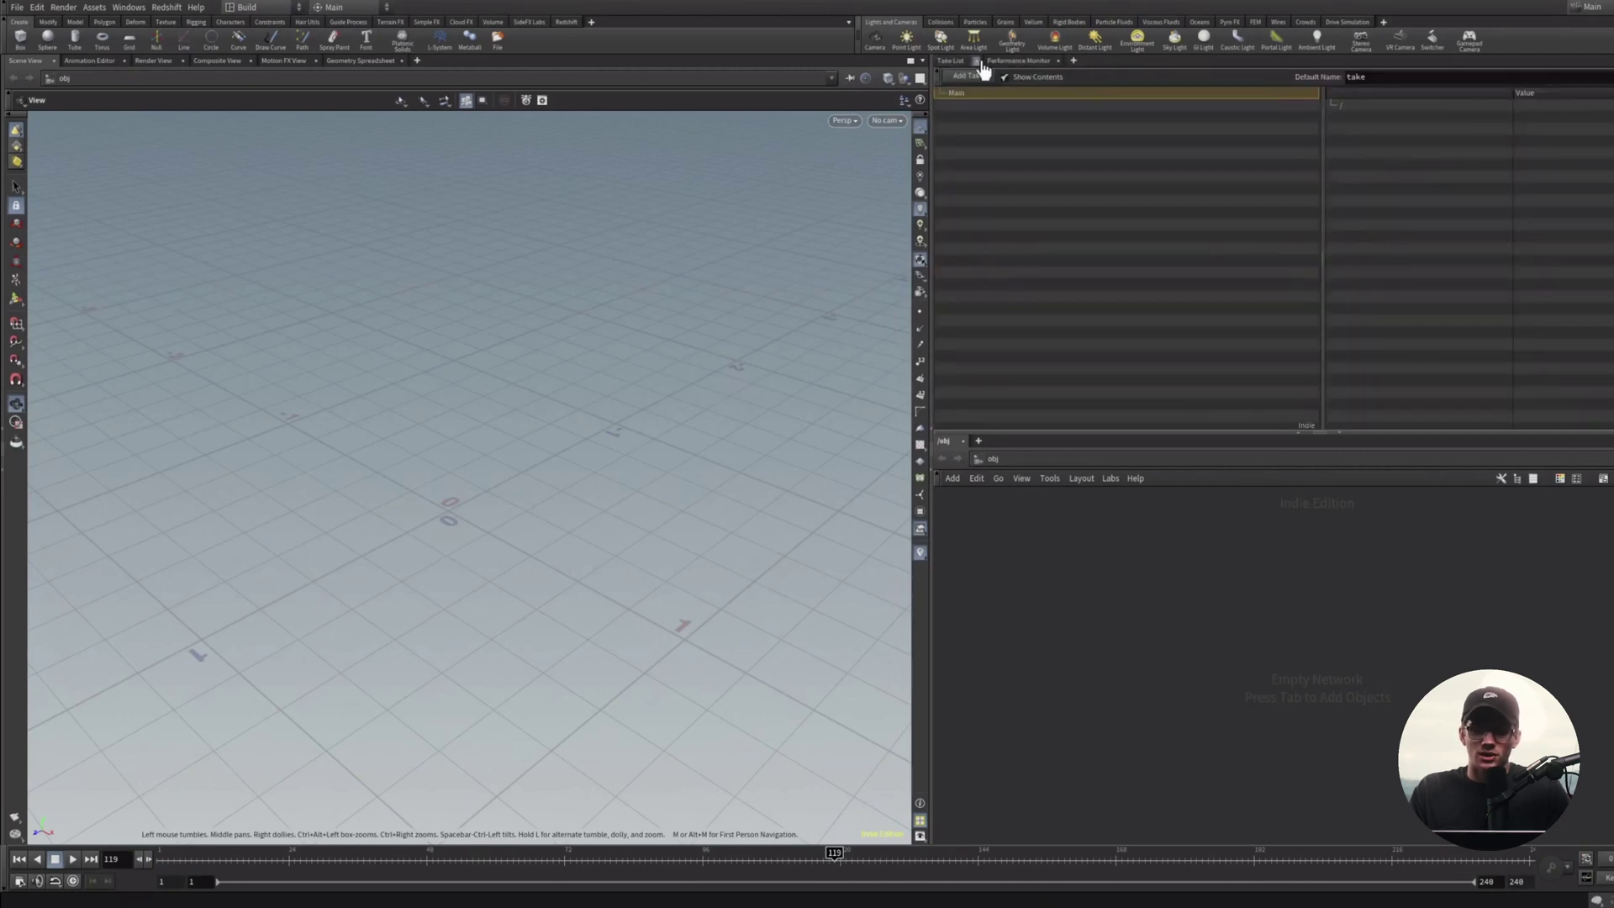
{"action": "left_click", "coordinate": [1010, 61]}
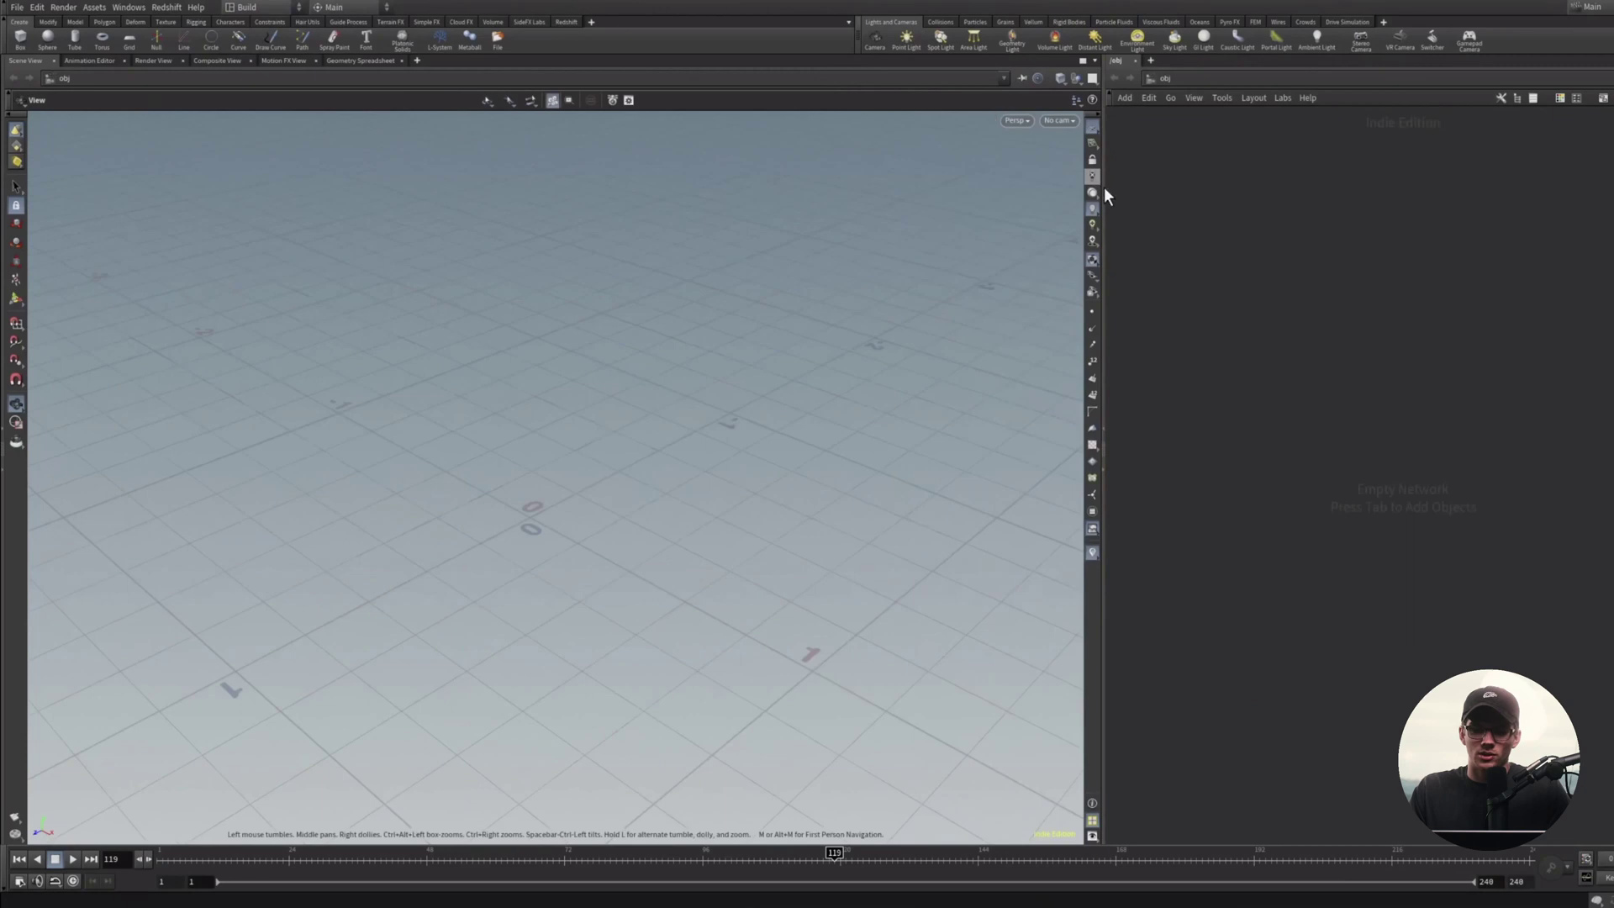
{"action": "left_click_drag", "start_coordinate": [1104, 187], "coordinate": [740, 217]}
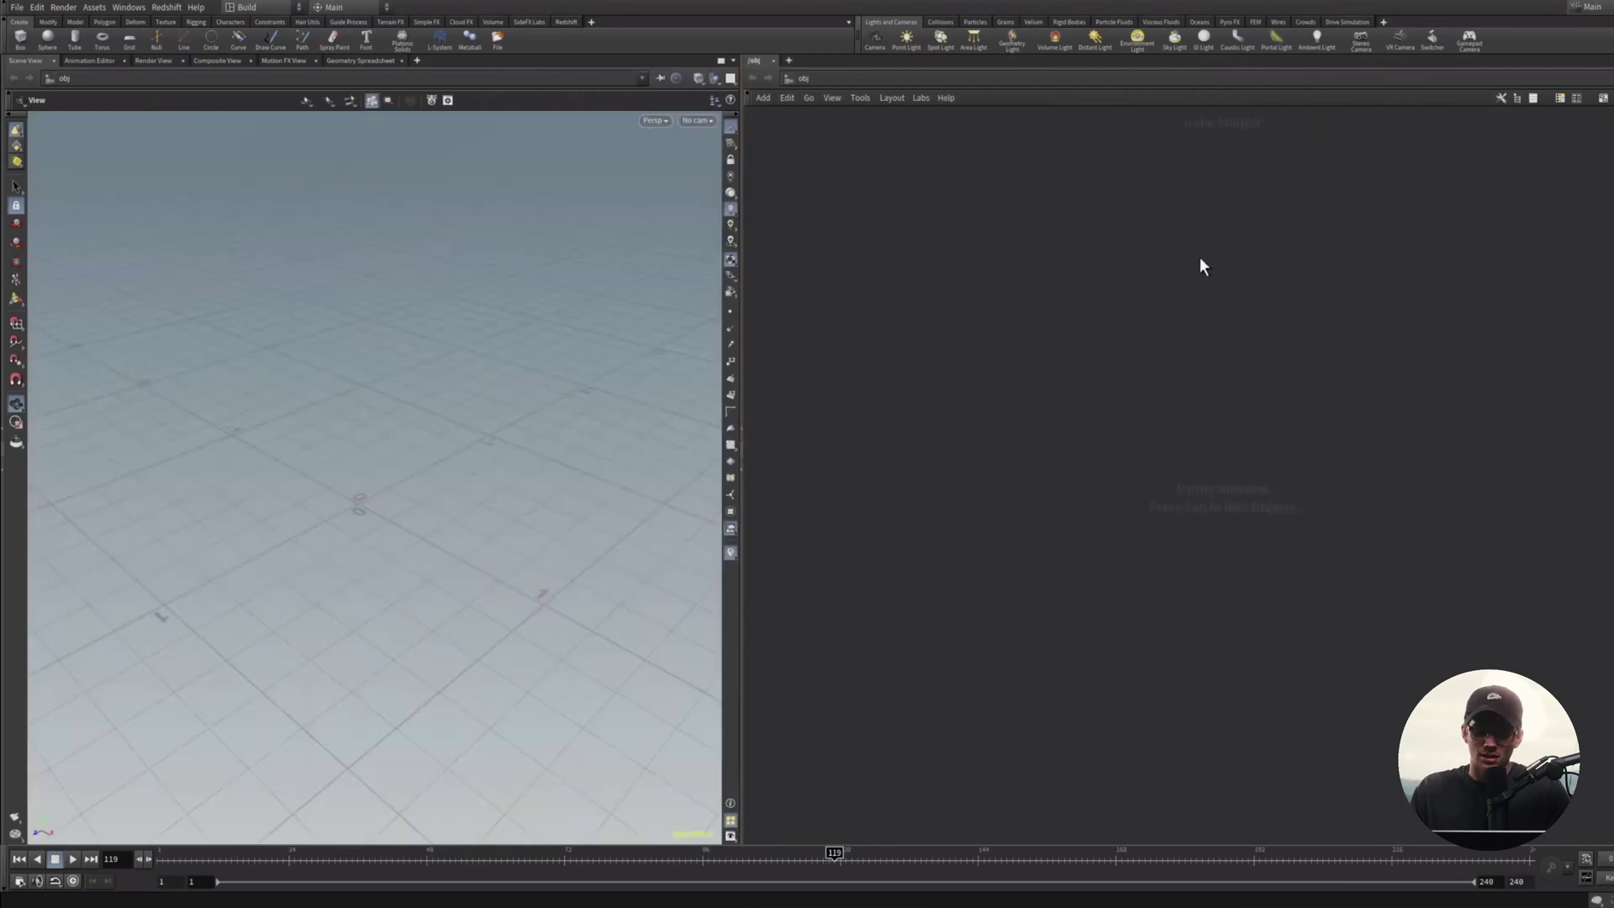
Enable the parameter dialog inside the network editor and add a Cube object to the obj network.
{"action": "key", "text": "p"}
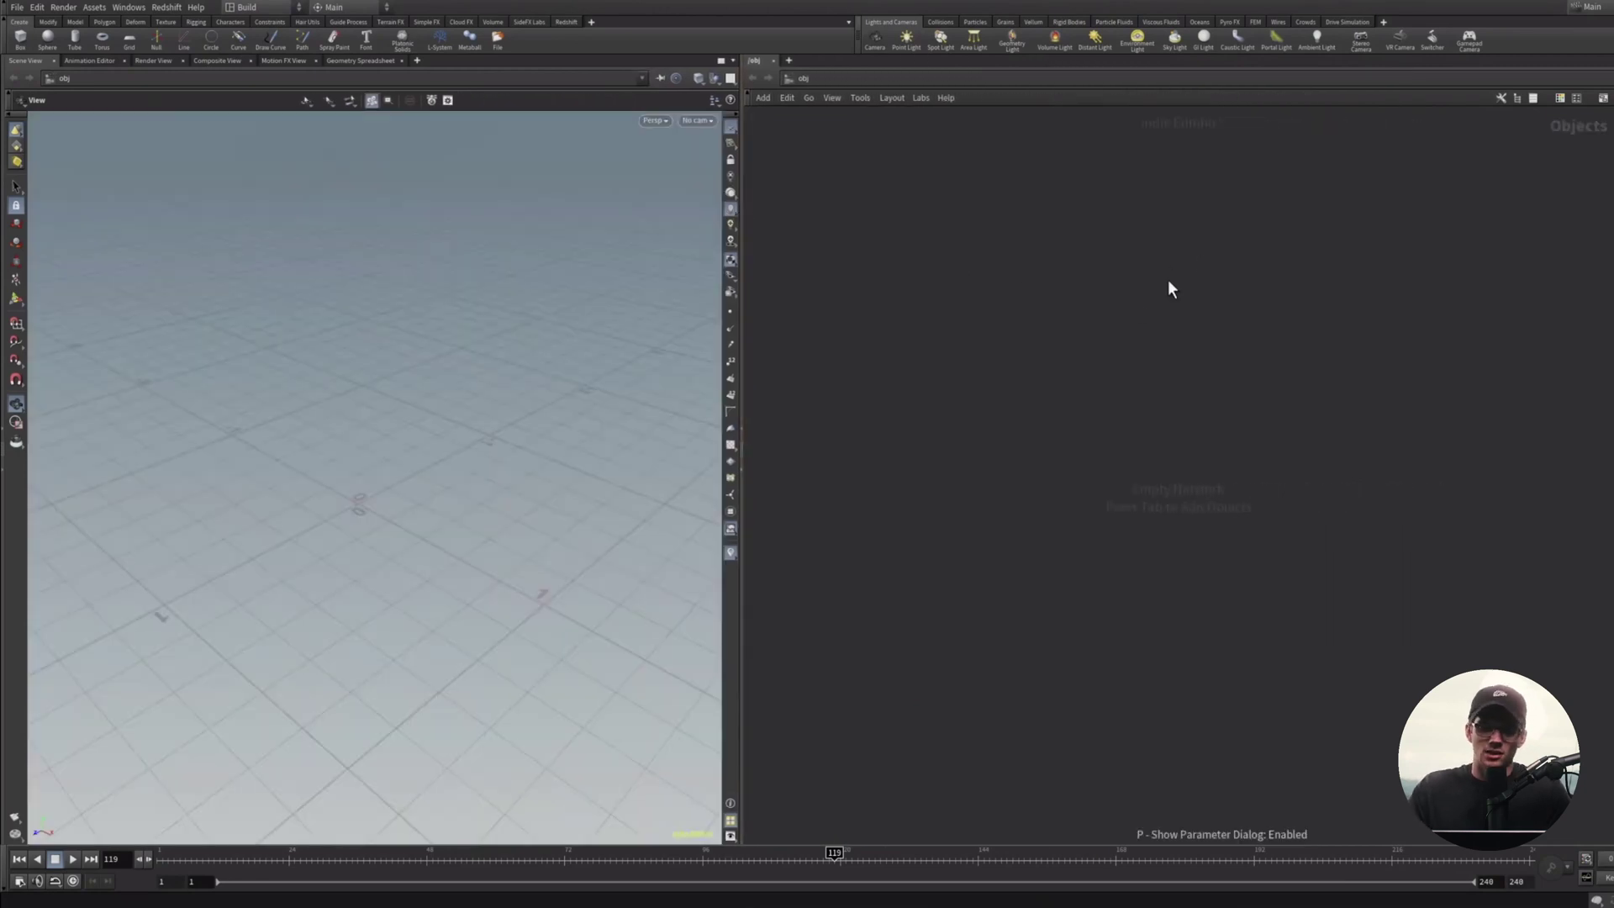
{"action": "key", "text": "Tab"}
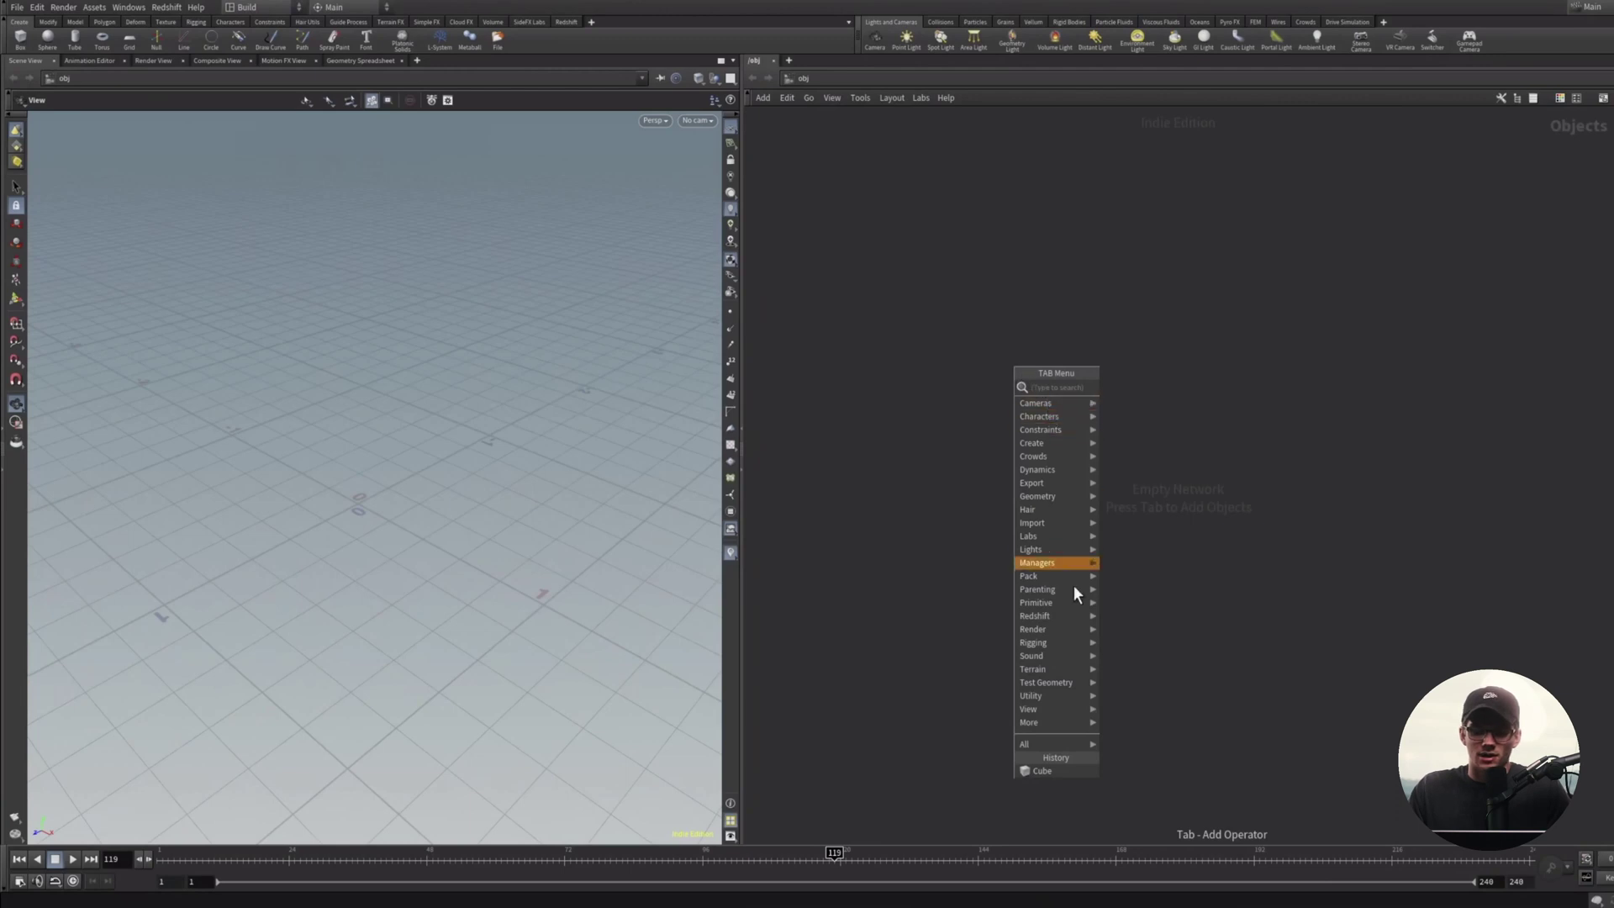
{"action": "type", "text": "cub"}
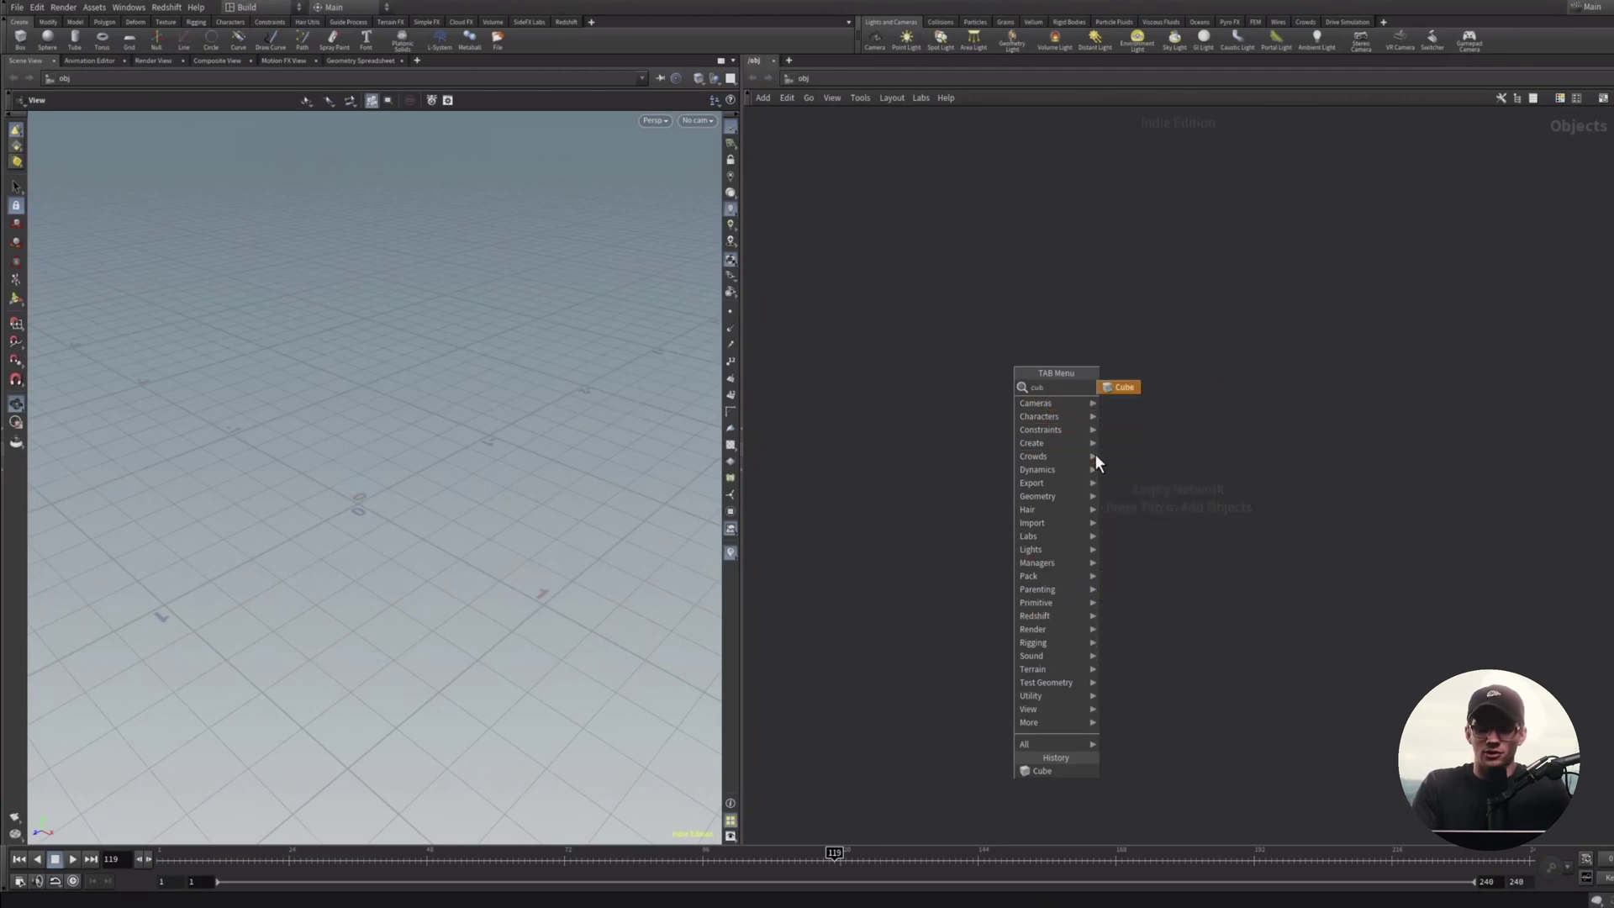
{"action": "key", "text": "Return"}
{"action": "left_click", "coordinate": [1098, 454]}
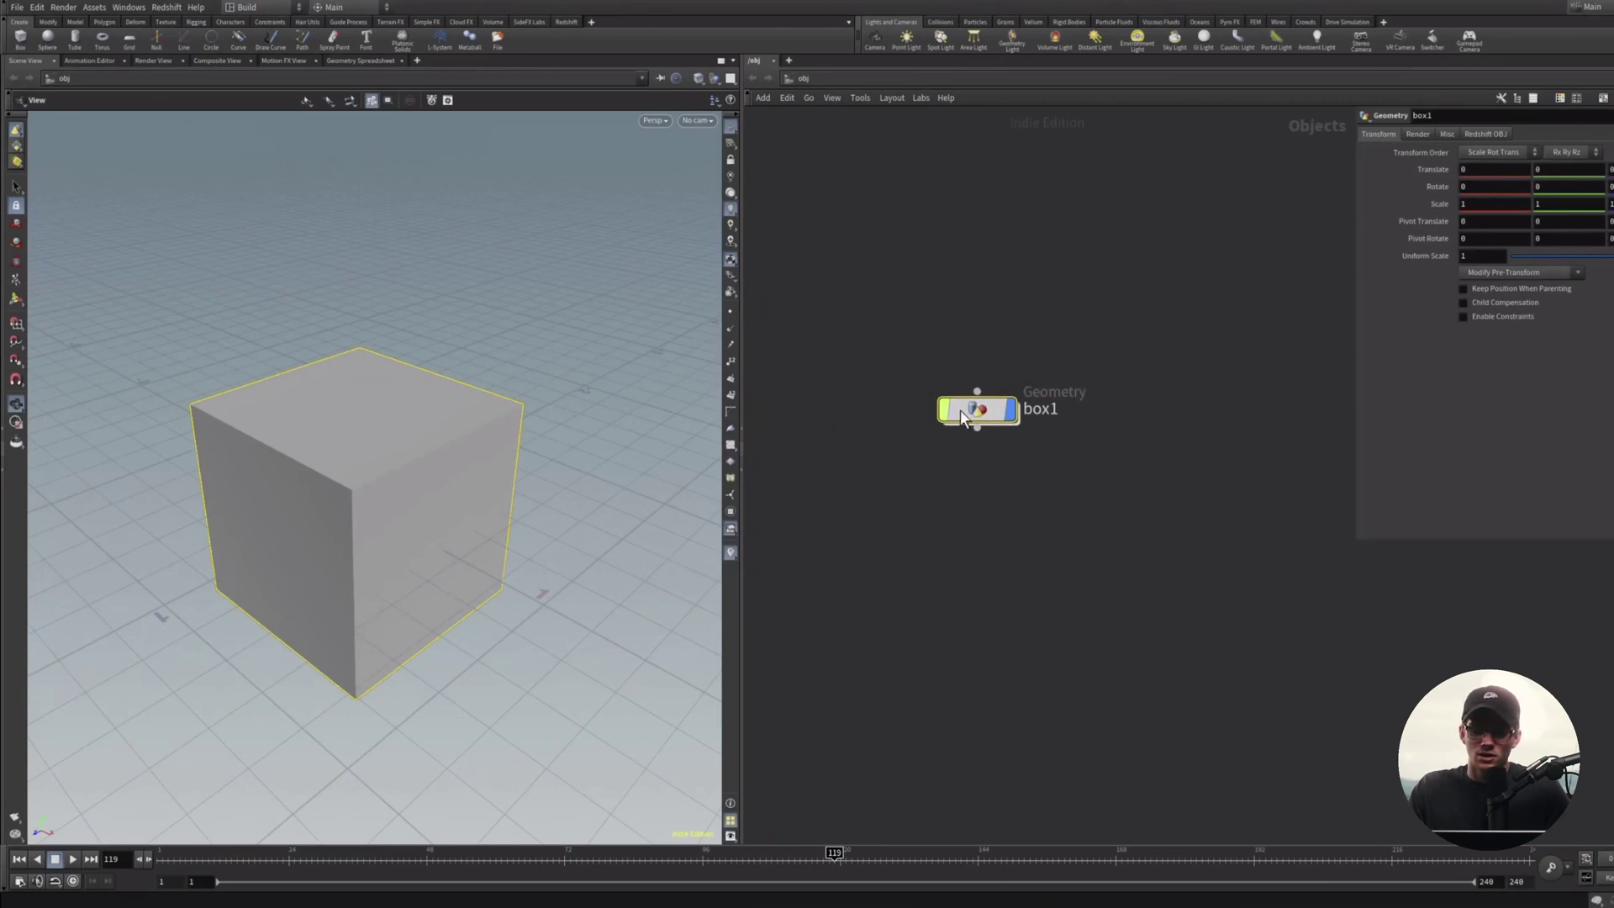
Delete the box geometry object from the obj network.
{"action": "scroll", "coordinate": [967, 396], "scroll_direction": "down", "scroll_amount": 3}
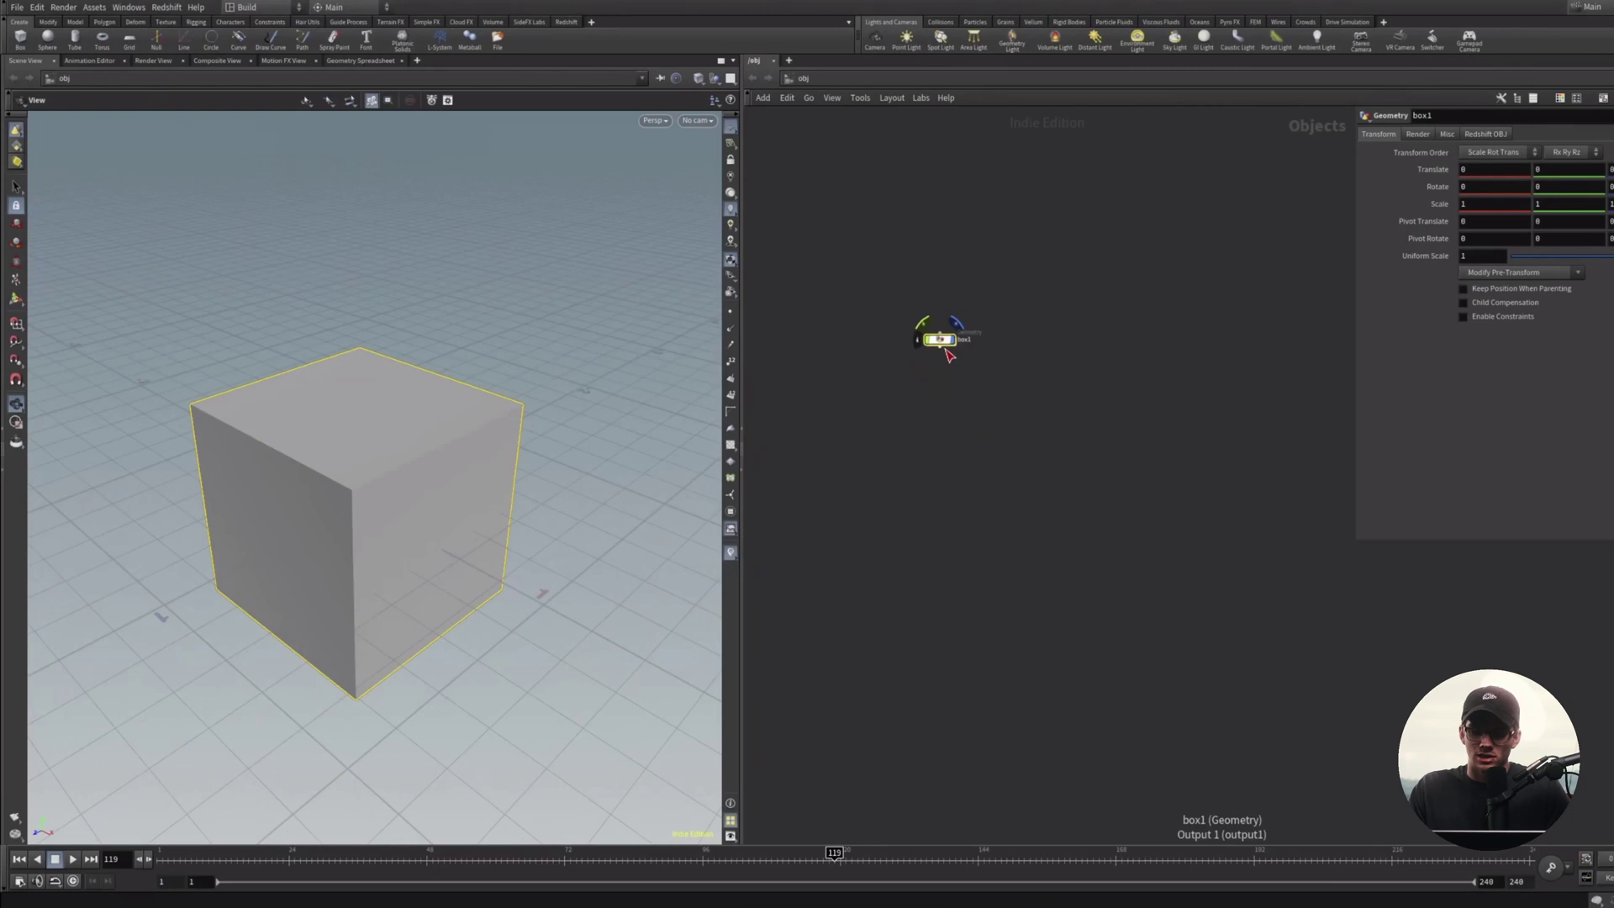
{"action": "scroll", "coordinate": [948, 355], "scroll_direction": "up", "scroll_amount": 2}
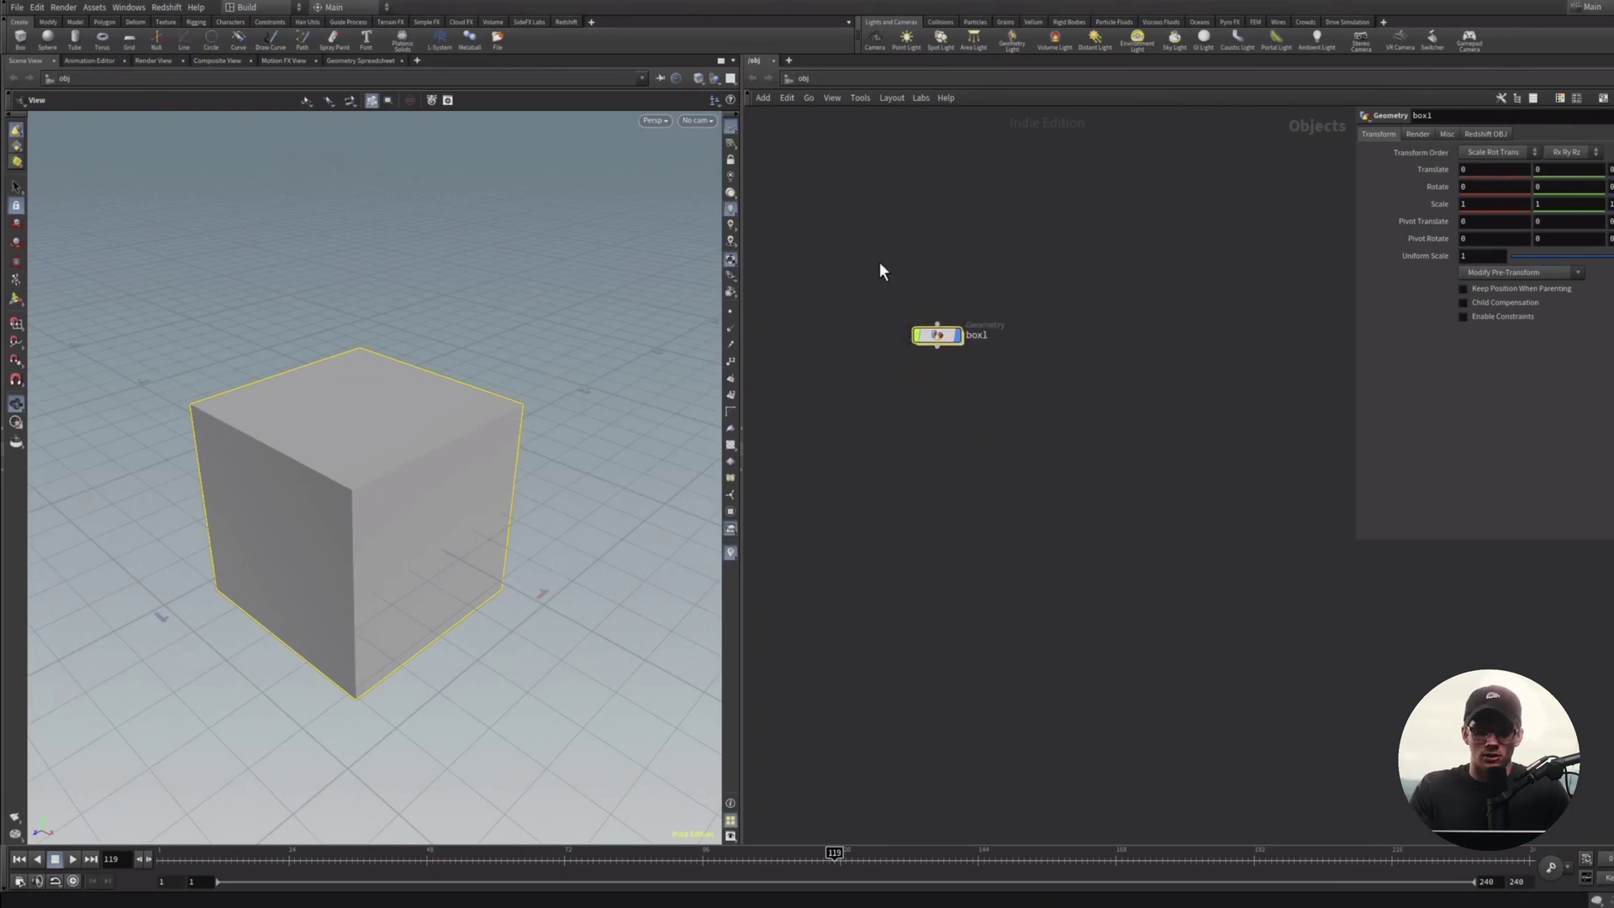
{"action": "key", "text": "Delete"}
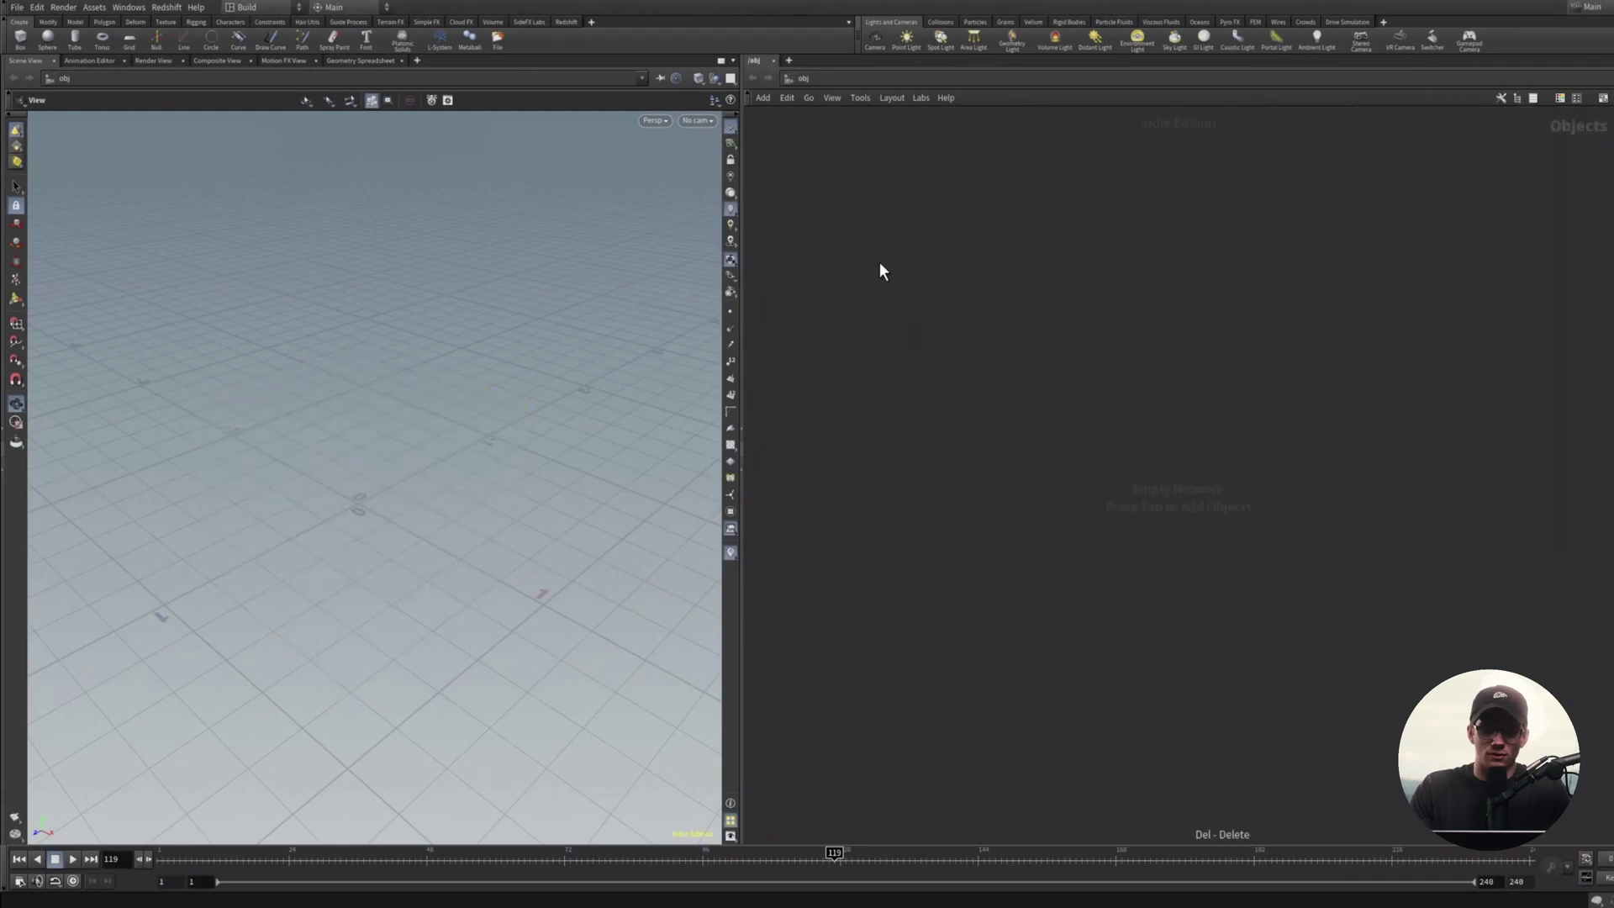
Adjust the divider so the scene view and the network editor share the window about equally.
{"action": "left_click_drag", "start_coordinate": [742, 266], "coordinate": [855, 267]}
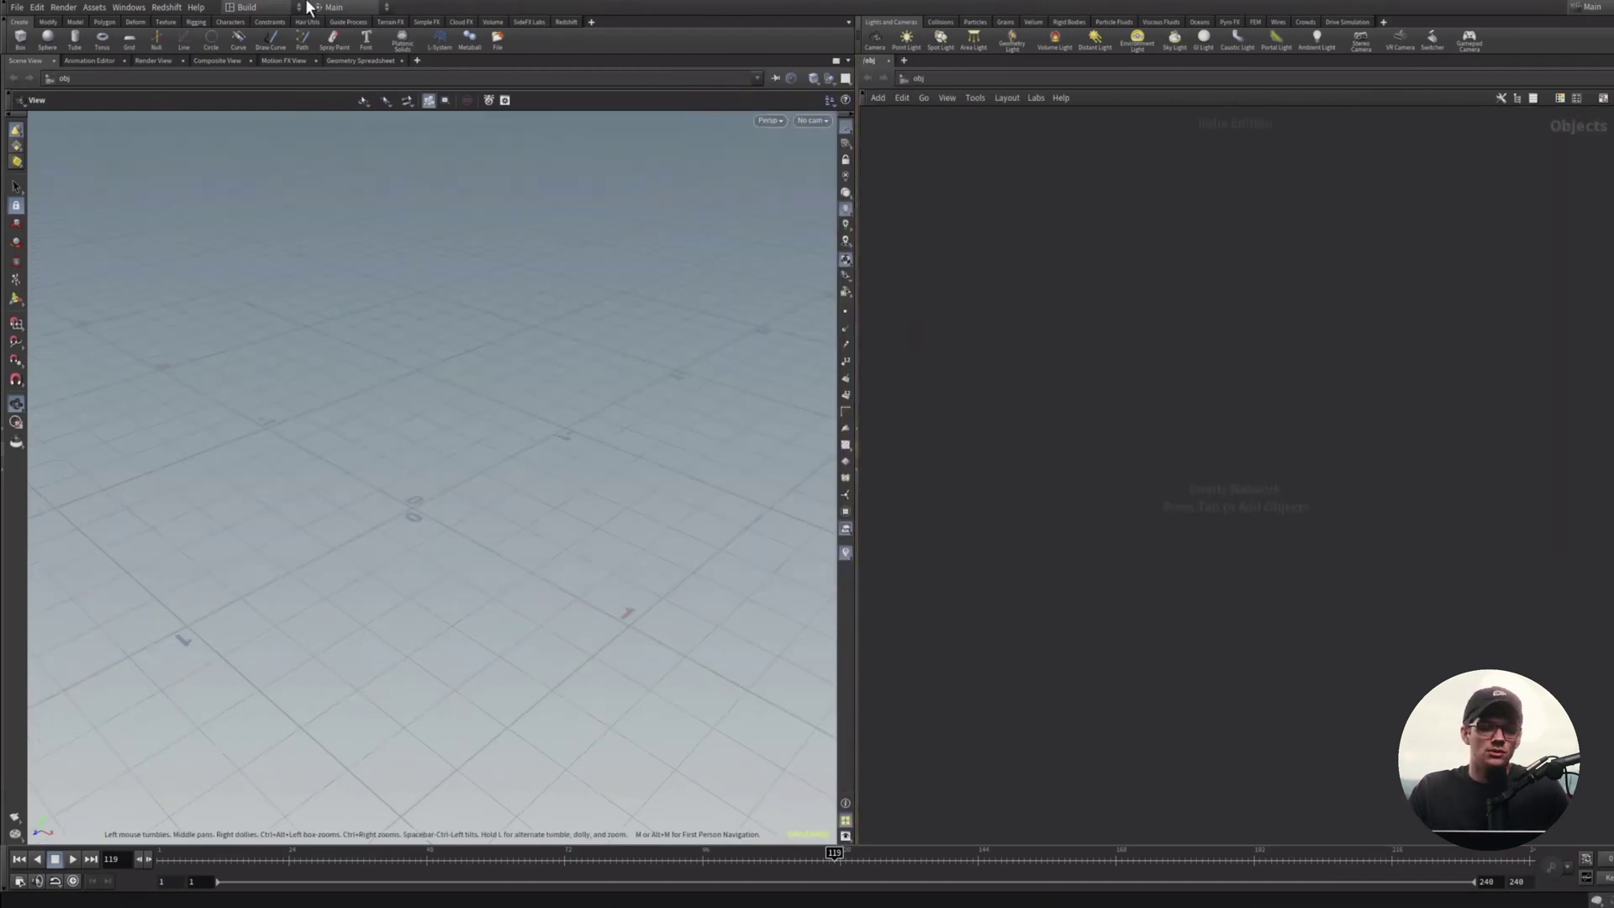
{"action": "left_click", "coordinate": [274, 5]}
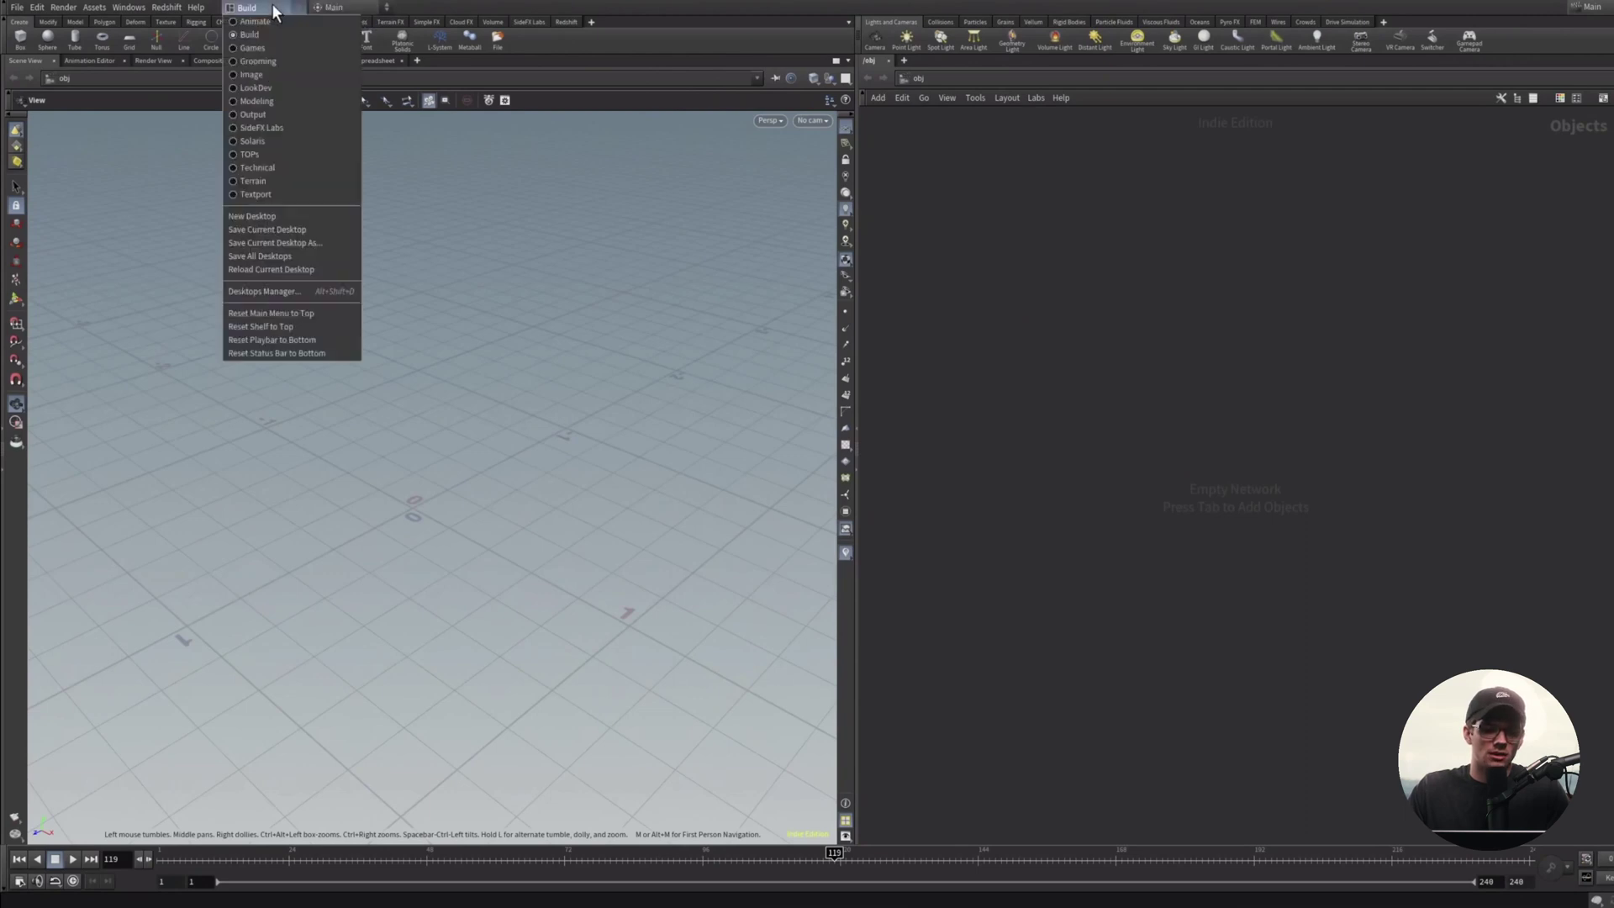
{"action": "left_click", "coordinate": [264, 269]}
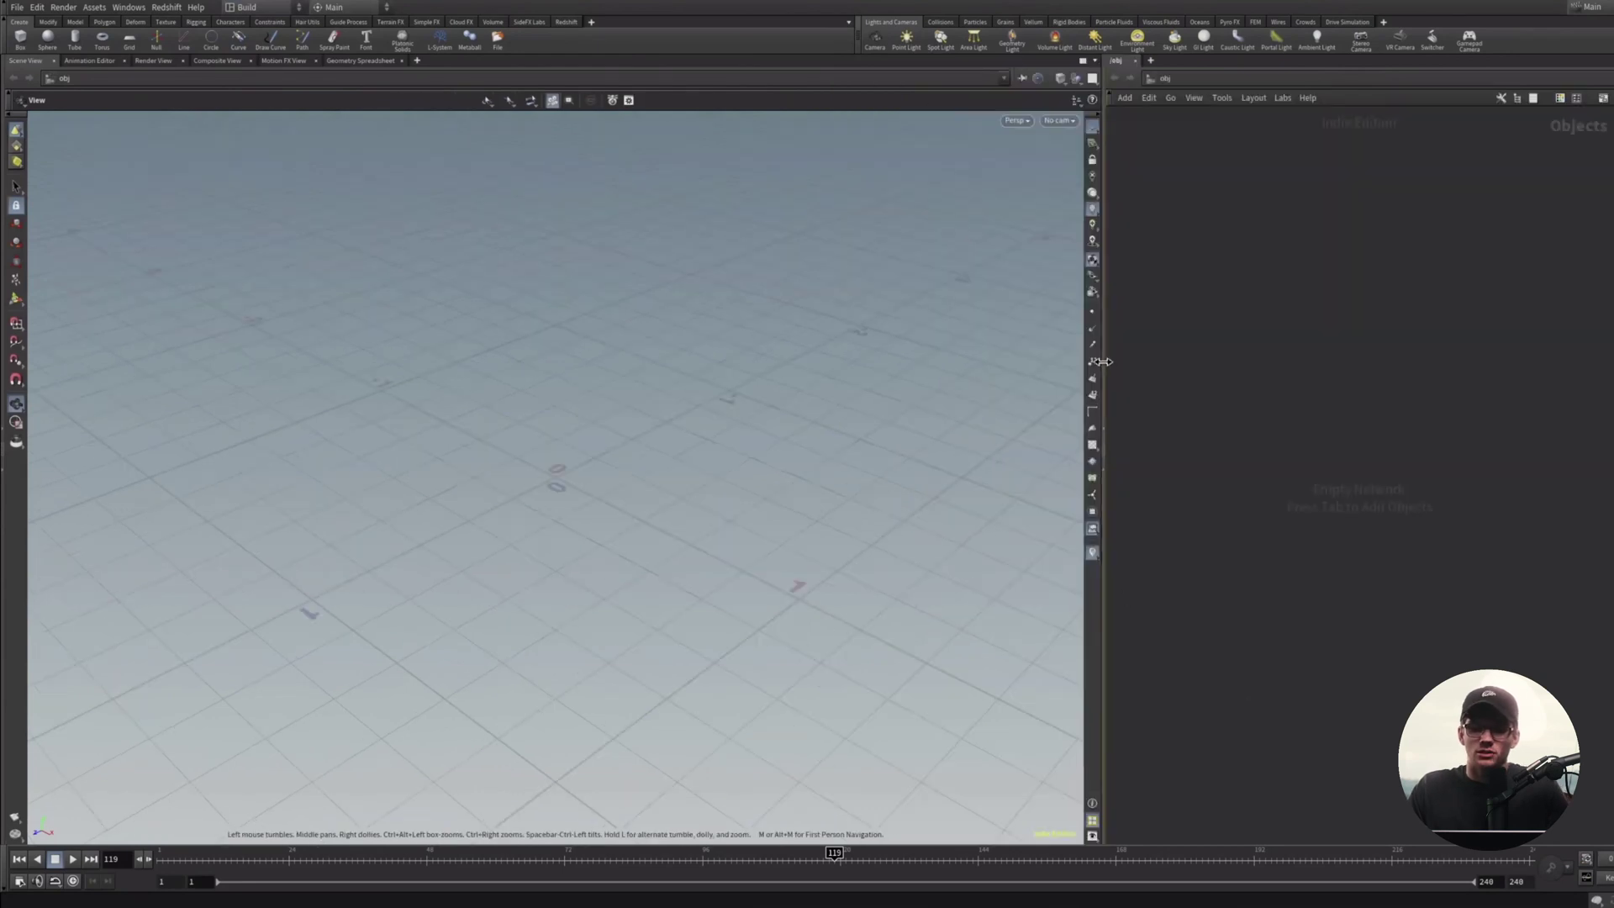
{"action": "left_click_drag", "start_coordinate": [1103, 361], "coordinate": [866, 365]}
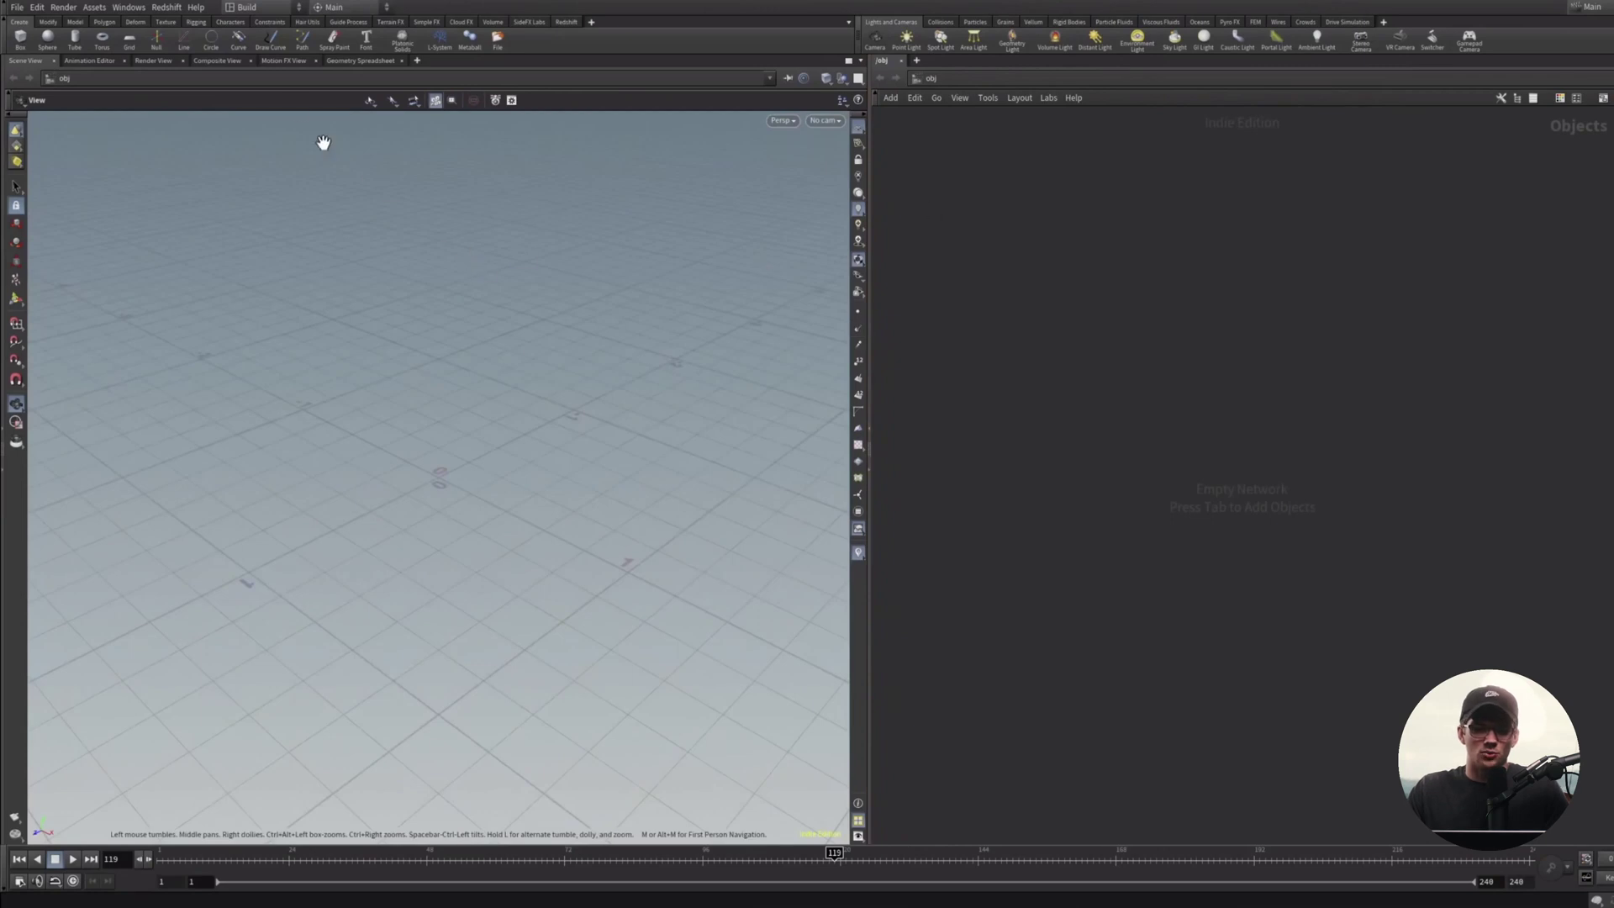
Open the list of desktop layouts and desktop saving options.
{"action": "left_click", "coordinate": [280, 5]}
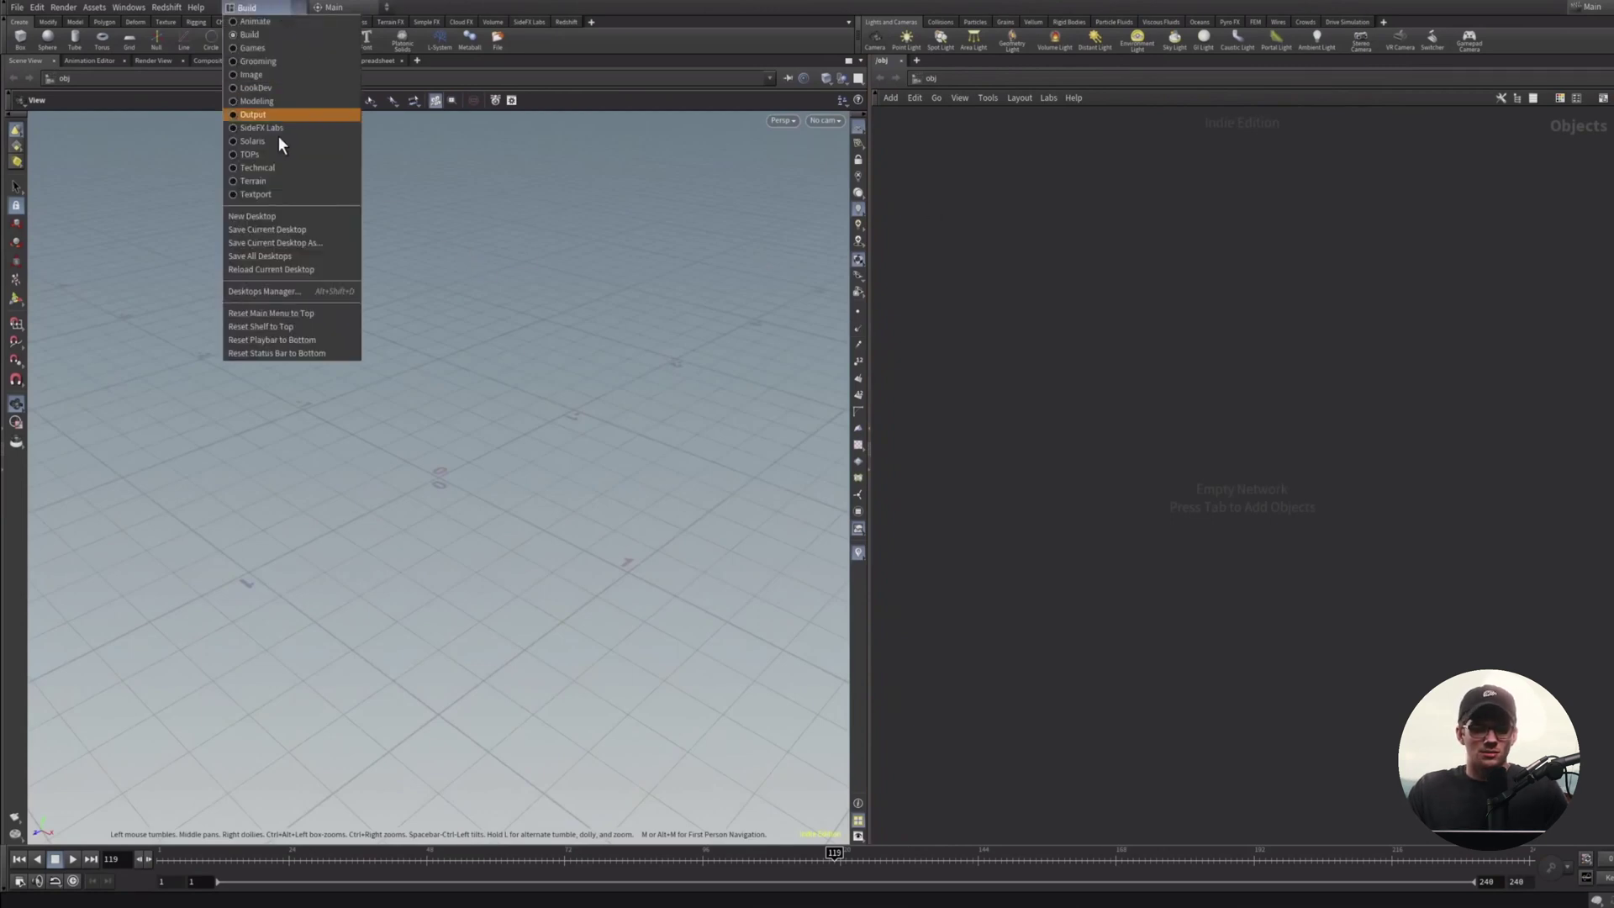